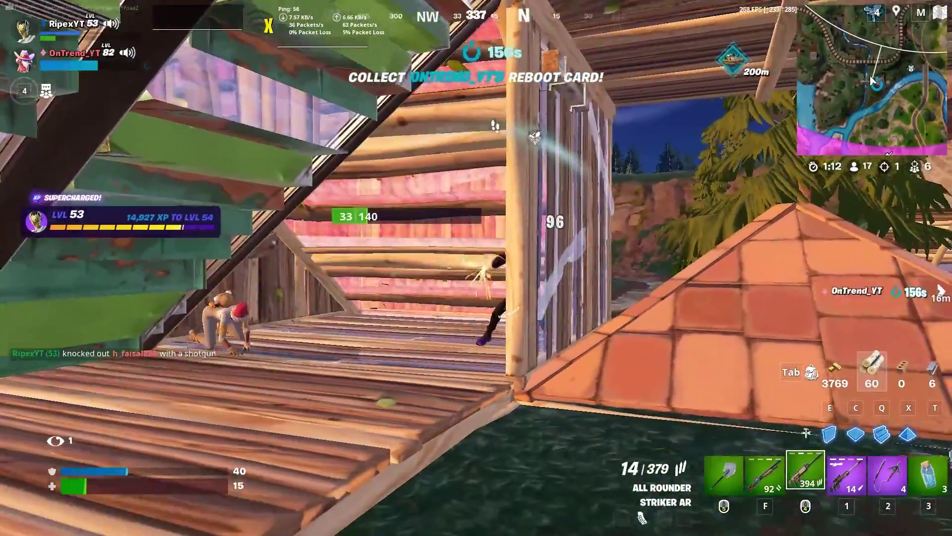
key(f)
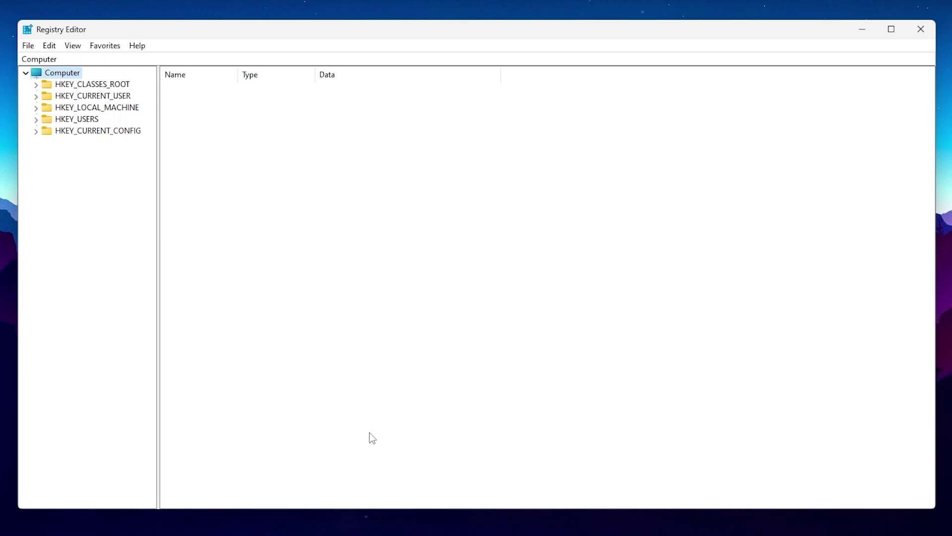
Search Windows for Registry Editor and return to its already open window.
key(super)
text(re)
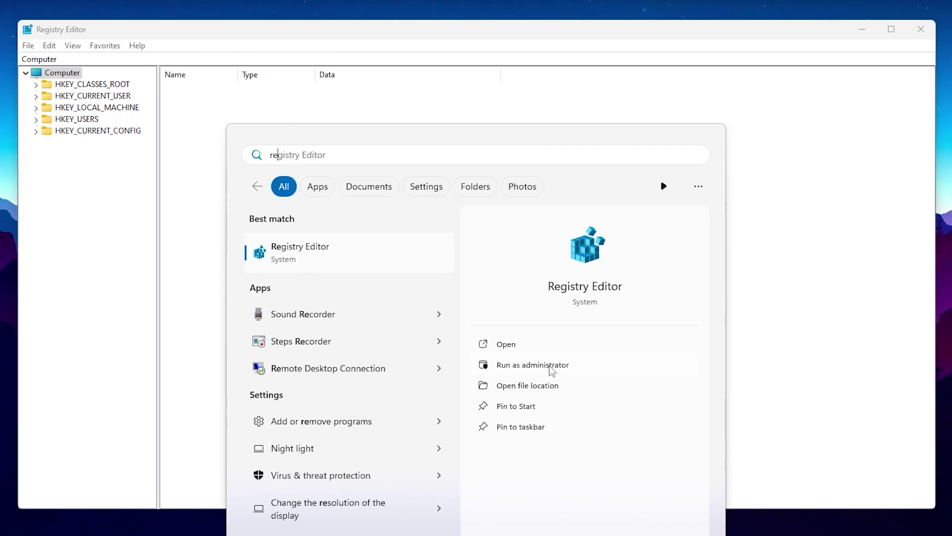
click(210, 34)
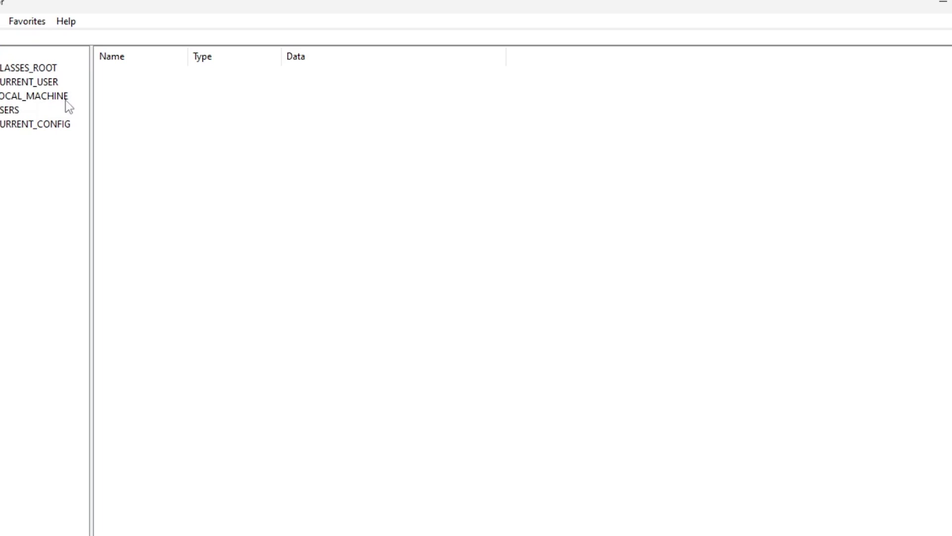
Open the registry key HKEY_LOCAL_MACHINE\SOFTWARE\Microsoft\Windows\CurrentVersion\DriverSearching.
click(37, 107)
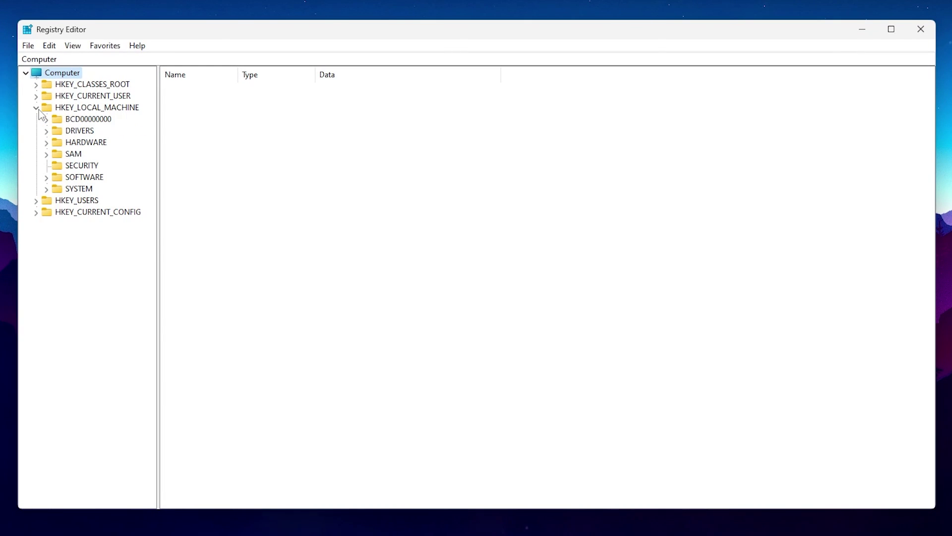
click(47, 178)
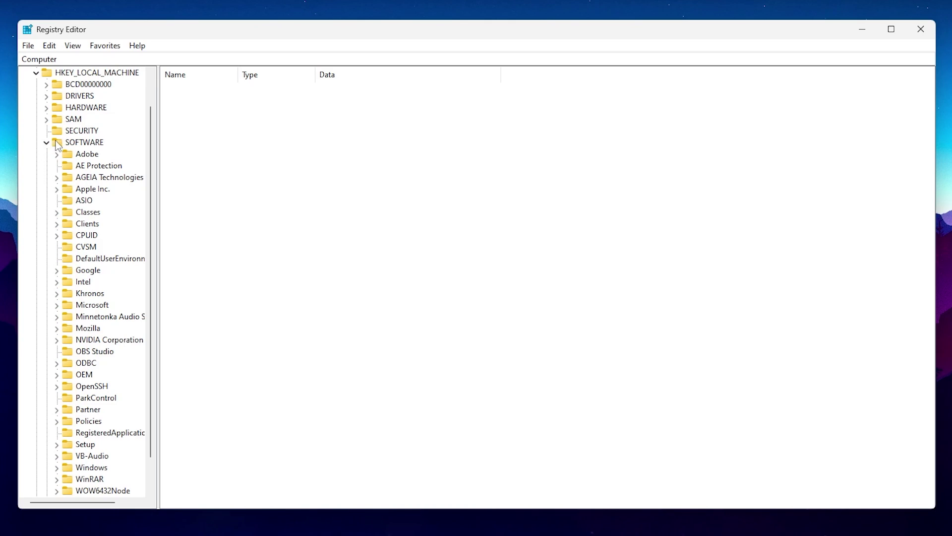
scroll(99, 180, down, 1)
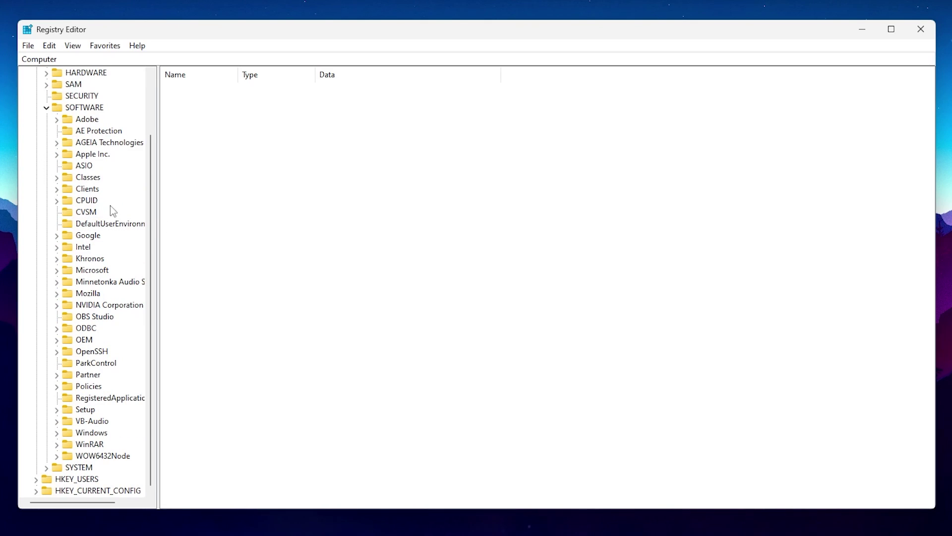
click(57, 271)
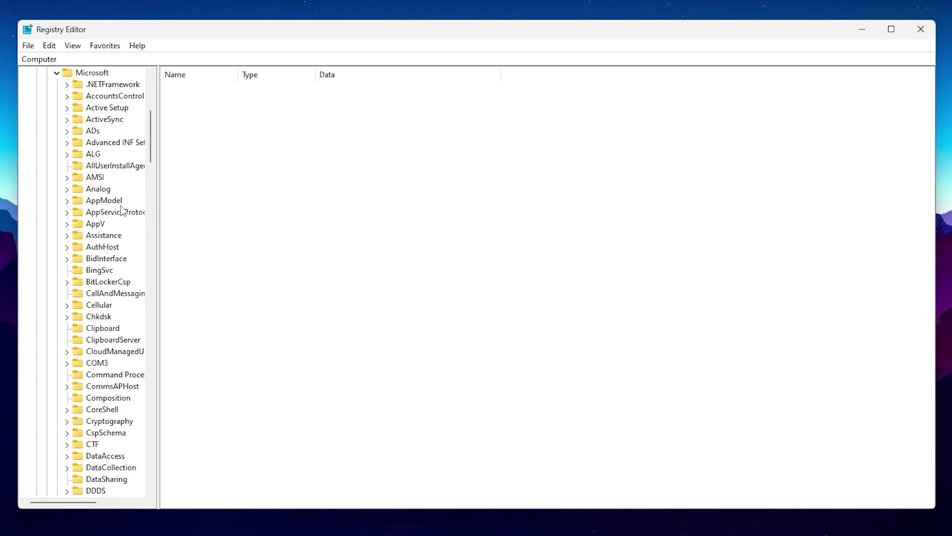
scroll(117, 239, down, 8)
scroll(116, 239, down, 20)
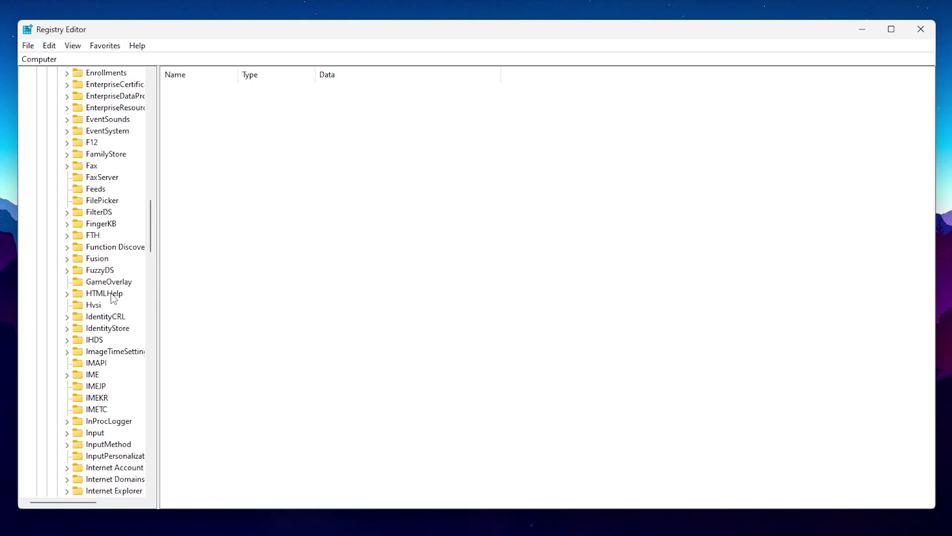
scroll(109, 296, down, 20)
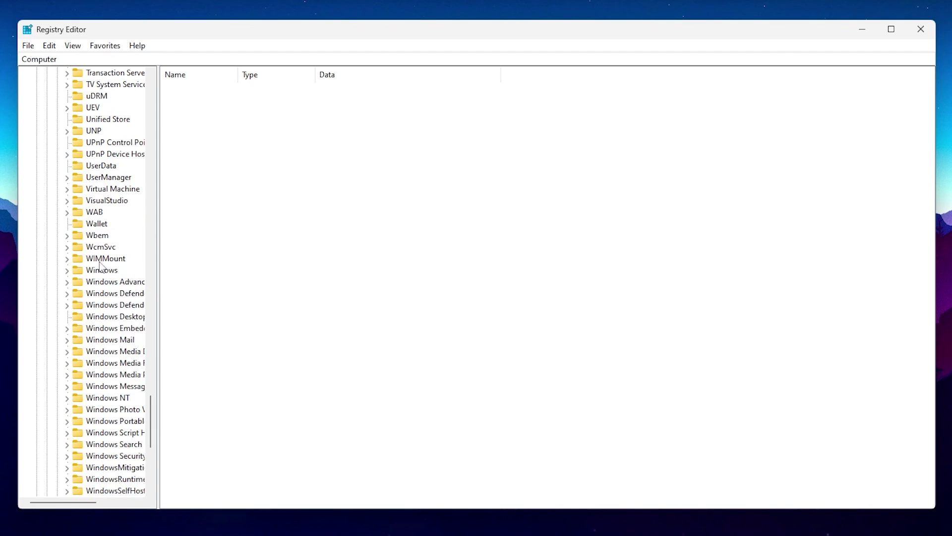
click(67, 270)
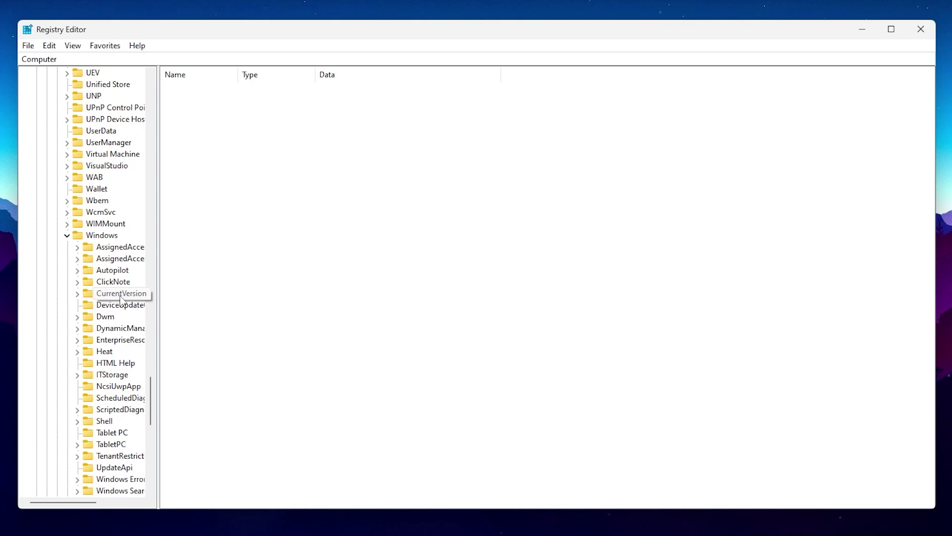
click(77, 295)
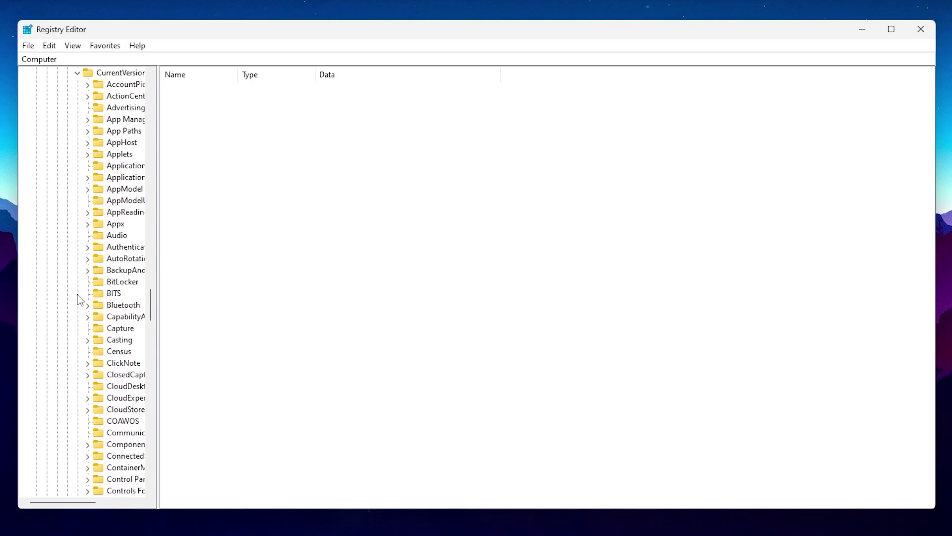
scroll(96, 169, down, 7)
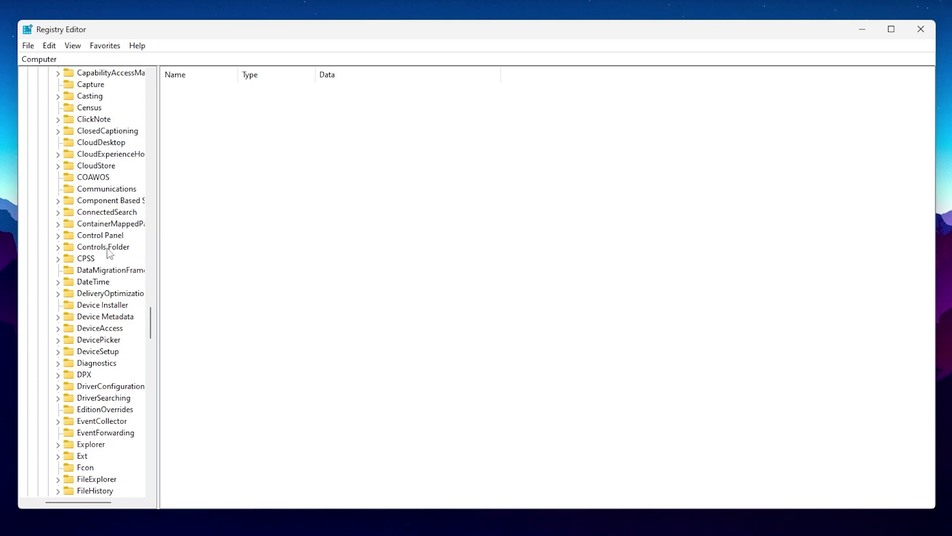
click(97, 398)
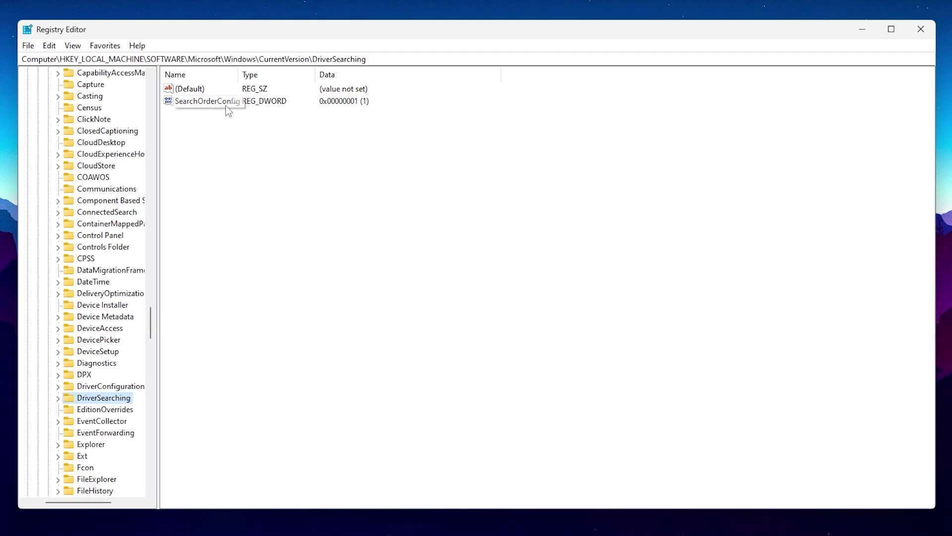
Set the value data of SearchOrderConfig in the DriverSearching key to 0.
right_click(186, 100)
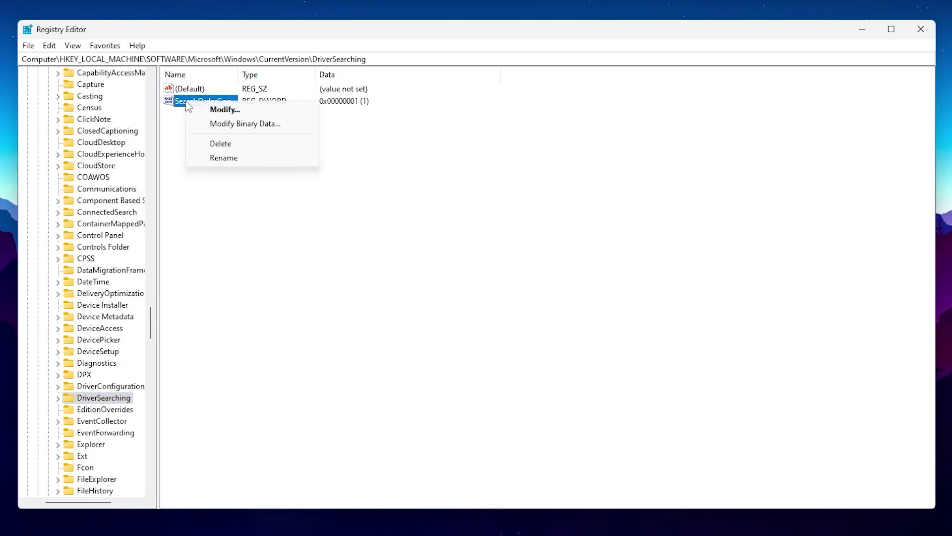
click(228, 107)
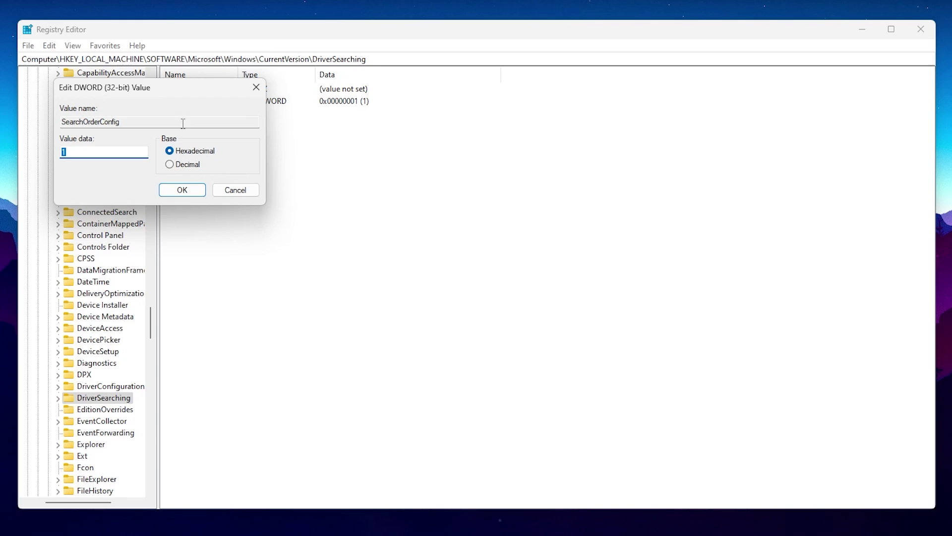
click(71, 152)
text(0)
click(182, 190)
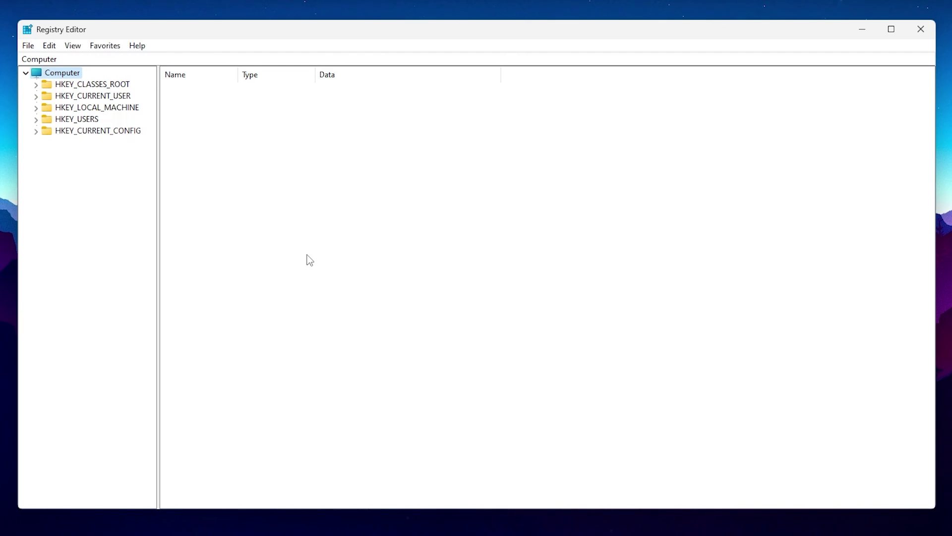
Open the registry key HKEY_LOCAL_MACHINE\SYSTEM\CurrentControlSet\Control\Session Manager\Power.
click(35, 108)
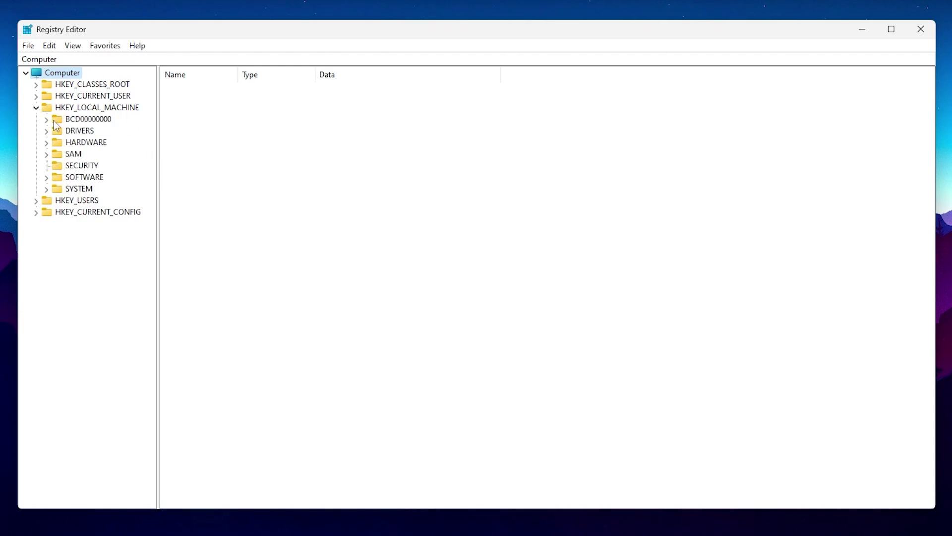
click(46, 189)
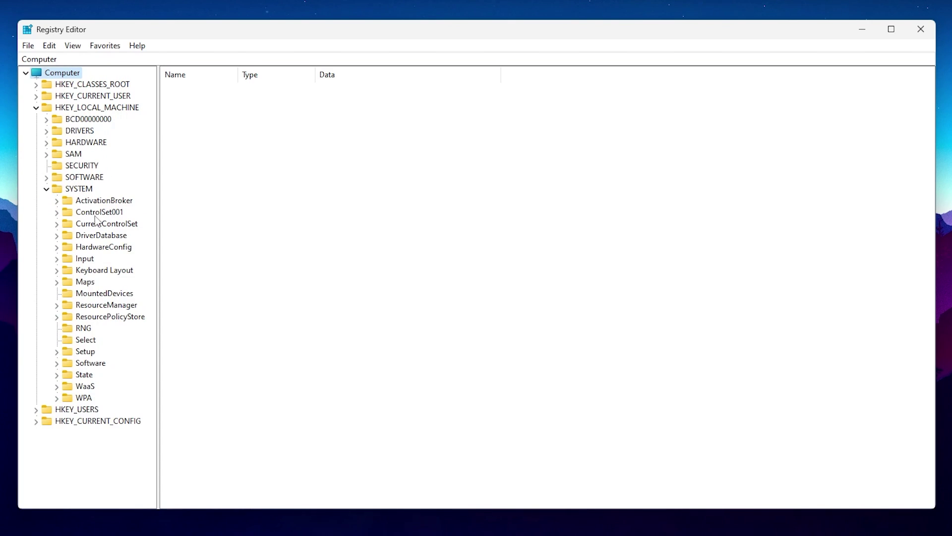
click(57, 223)
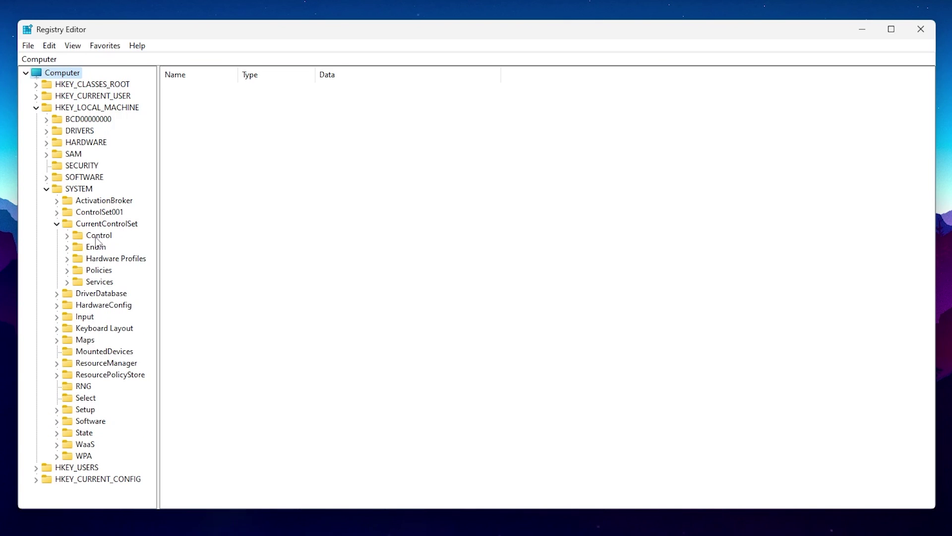
click(67, 237)
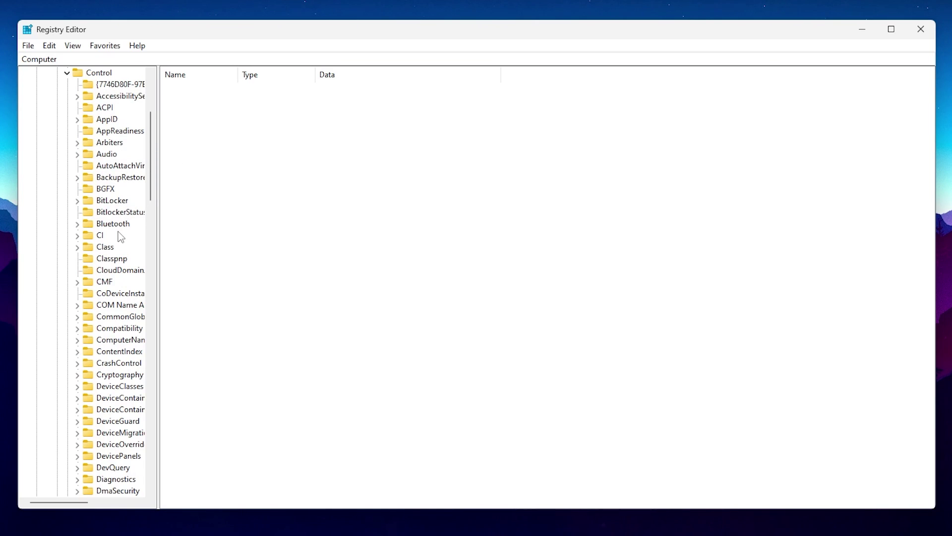
scroll(102, 248, down, 8)
scroll(100, 297, down, 18)
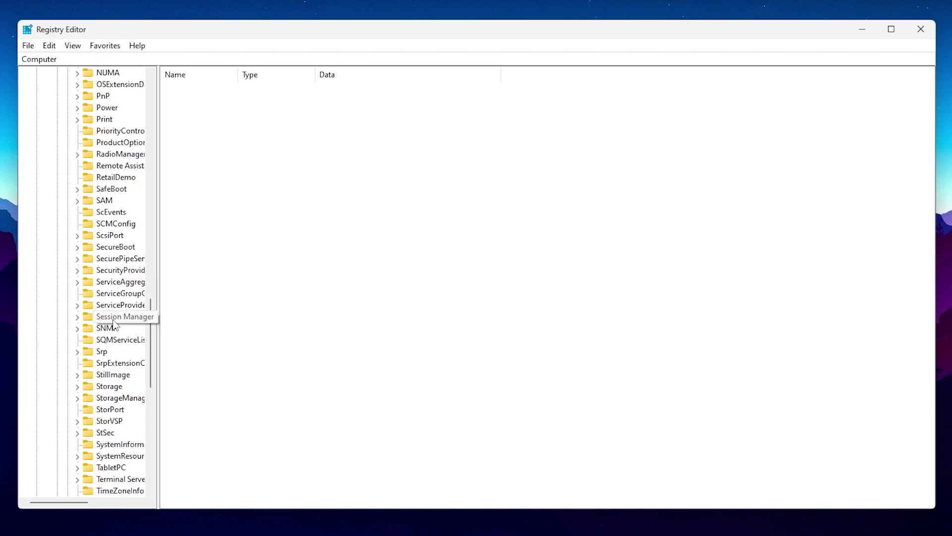
click(78, 317)
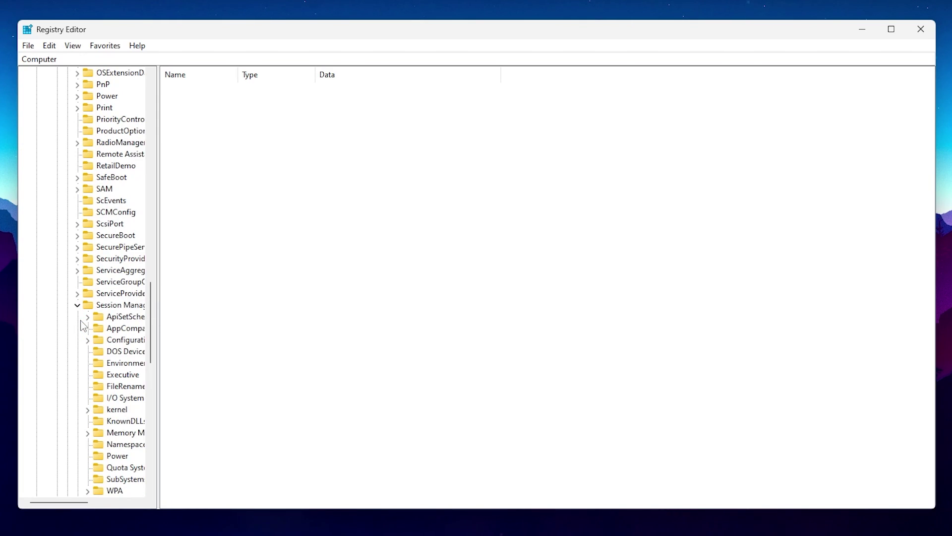
scroll(127, 333, down, 4)
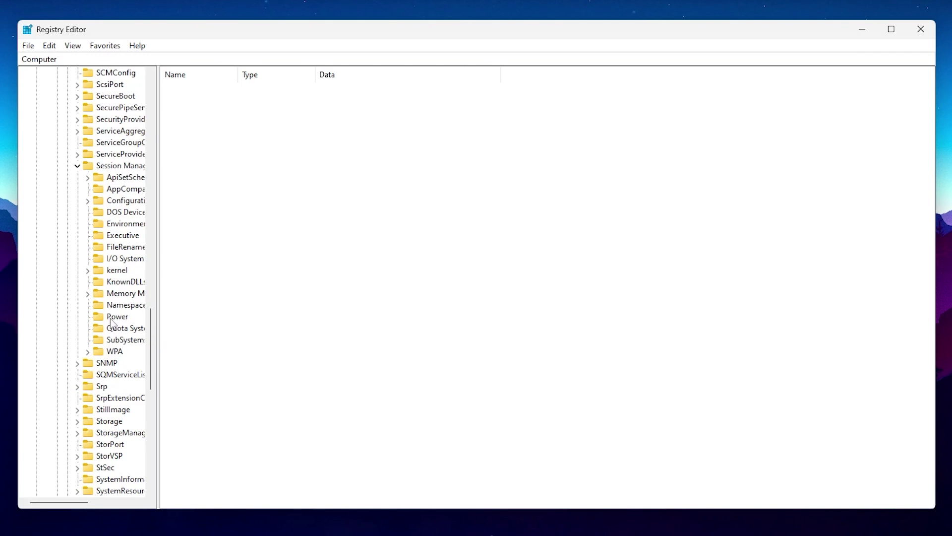
click(116, 317)
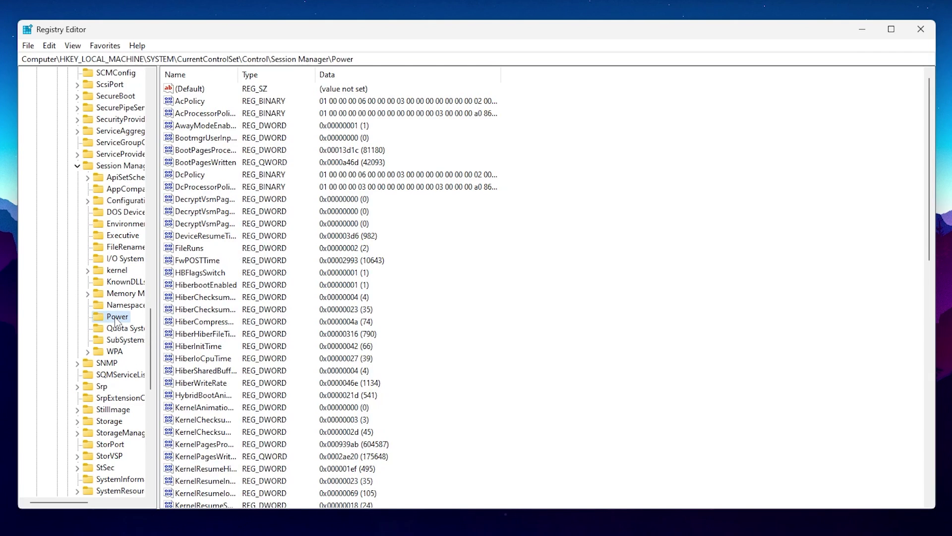
Set the value data of HiberbootEnabled in the Session Manager Power key to 0.
right_click(202, 288)
click(230, 297)
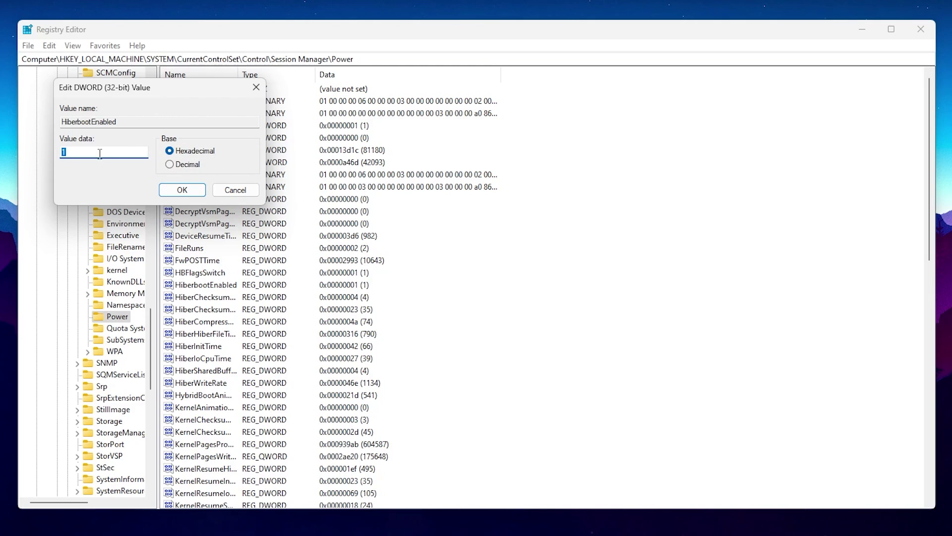
text(0)
click(180, 192)
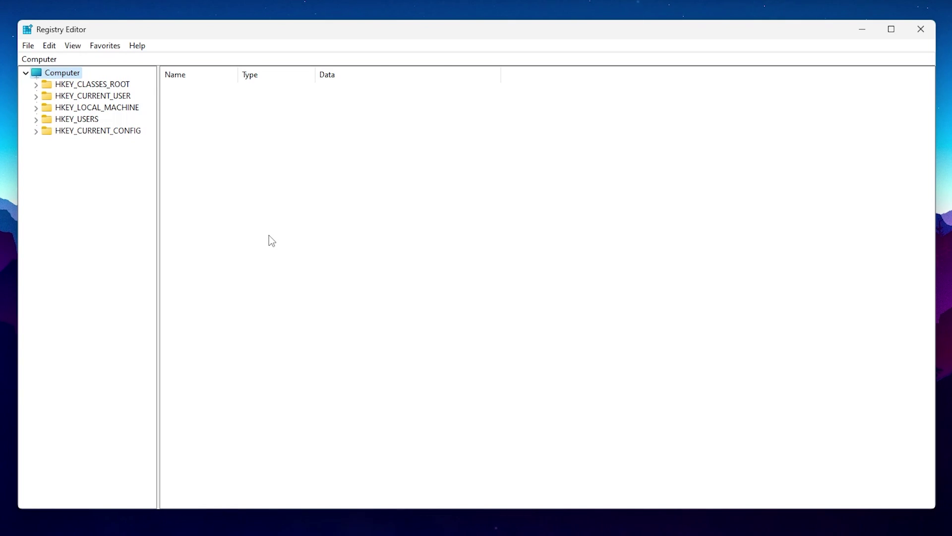
Open the registry key HKEY_LOCAL_MACHINE\SYSTEM\CurrentControlSet\Control\Power\PowerThrottling.
click(36, 108)
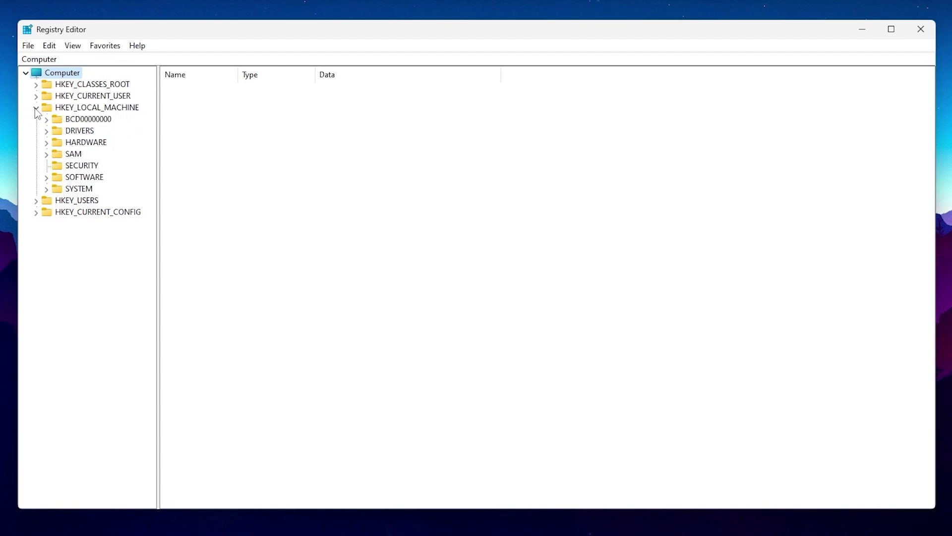
click(46, 189)
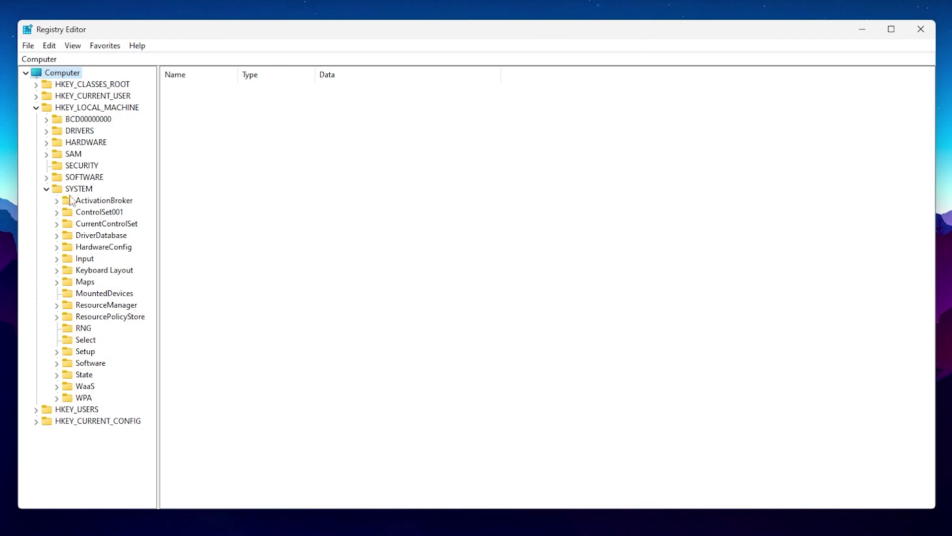
click(57, 224)
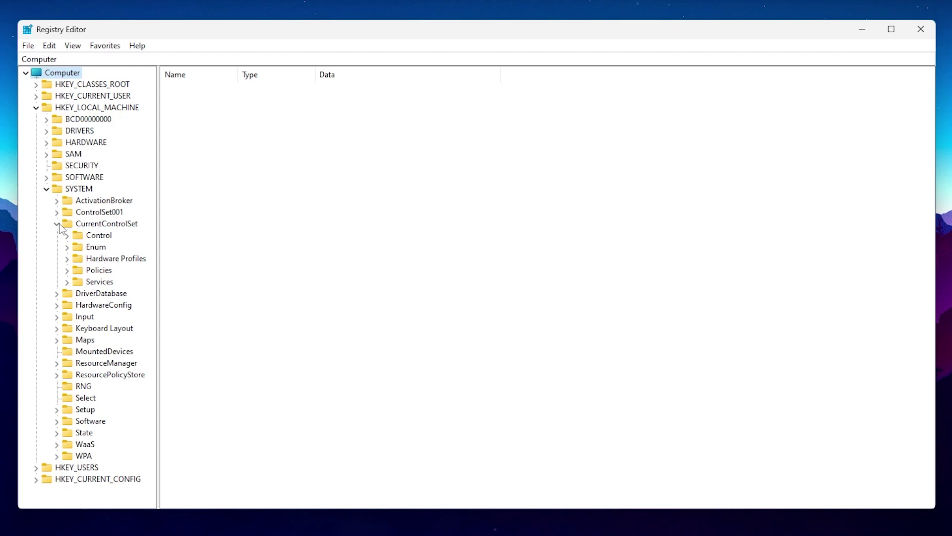
click(67, 236)
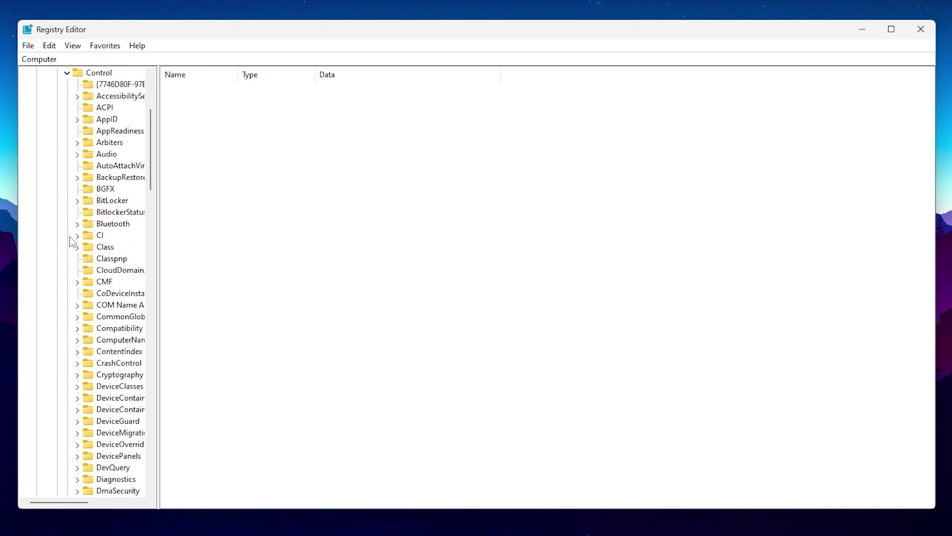
scroll(109, 268, down, 7)
scroll(110, 270, down, 20)
scroll(109, 272, down, 11)
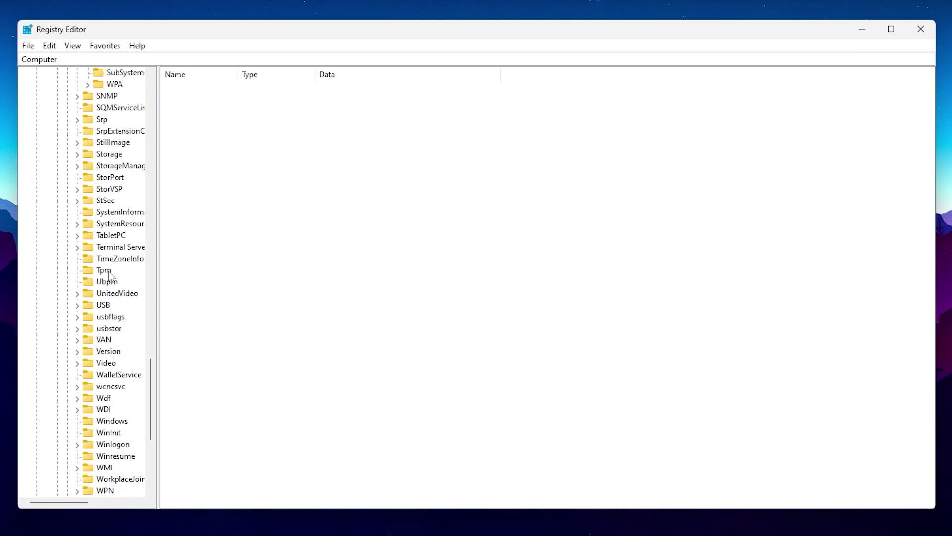
scroll(109, 275, up, 20)
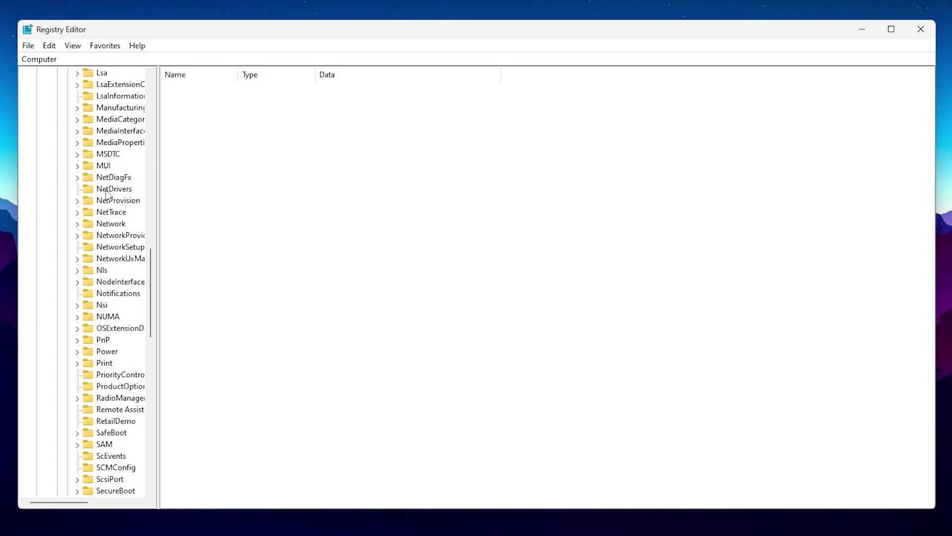
click(77, 351)
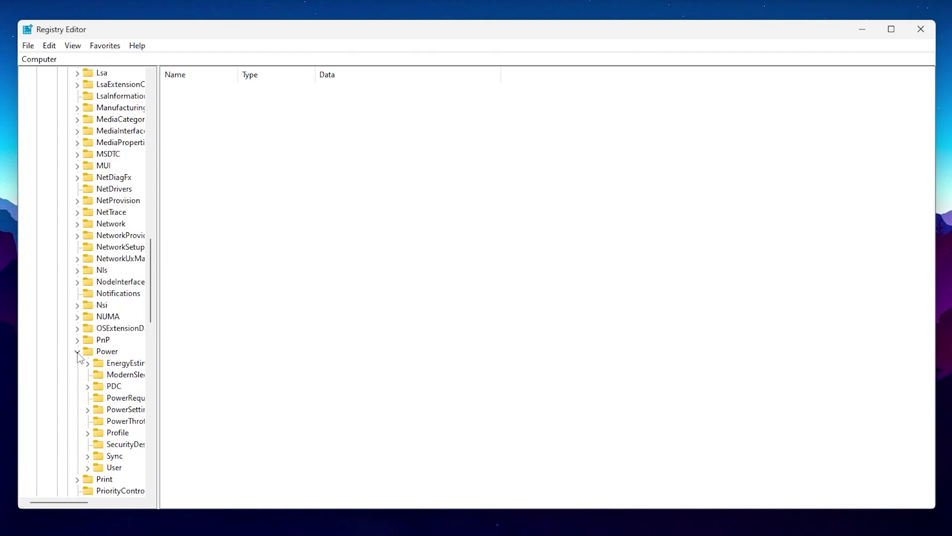
click(126, 422)
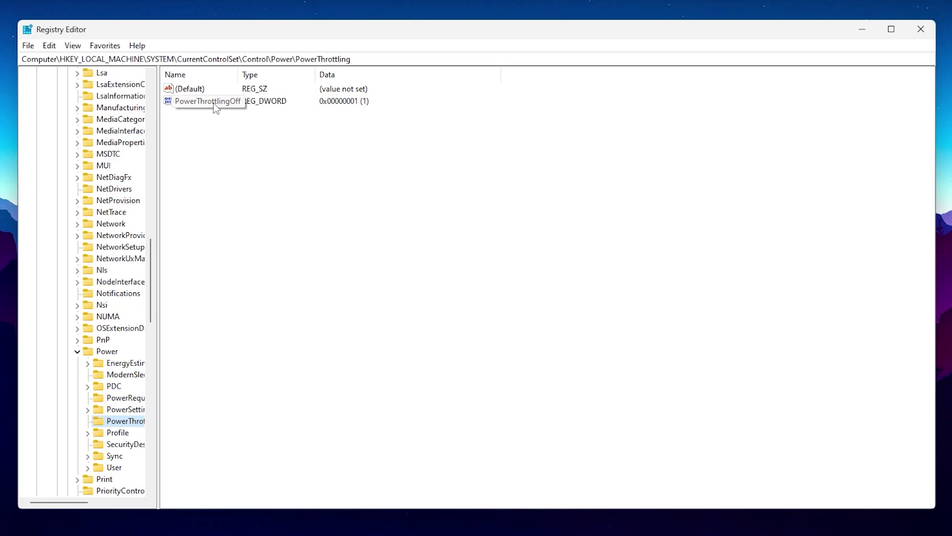
Set the value data of PowerThrottlingOff in the PowerThrottling key to 1.
right_click(191, 106)
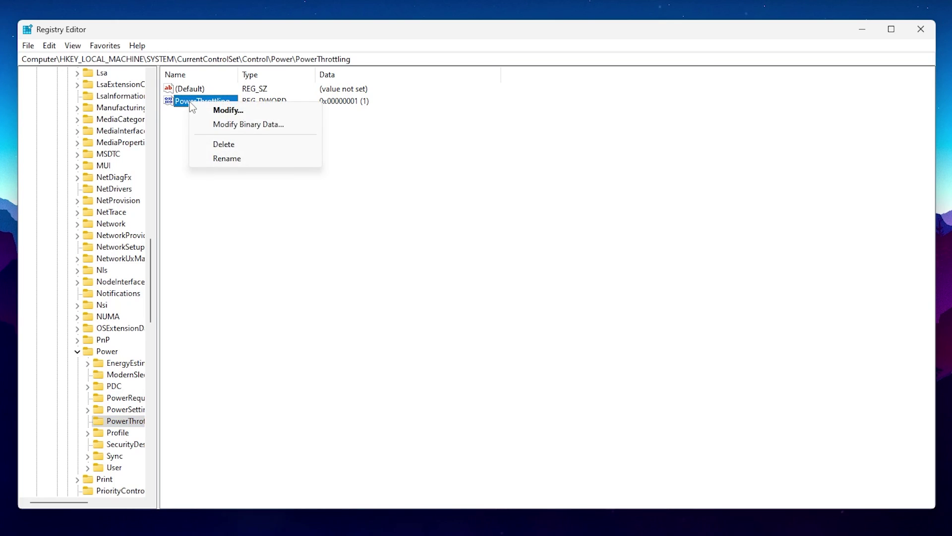
click(215, 111)
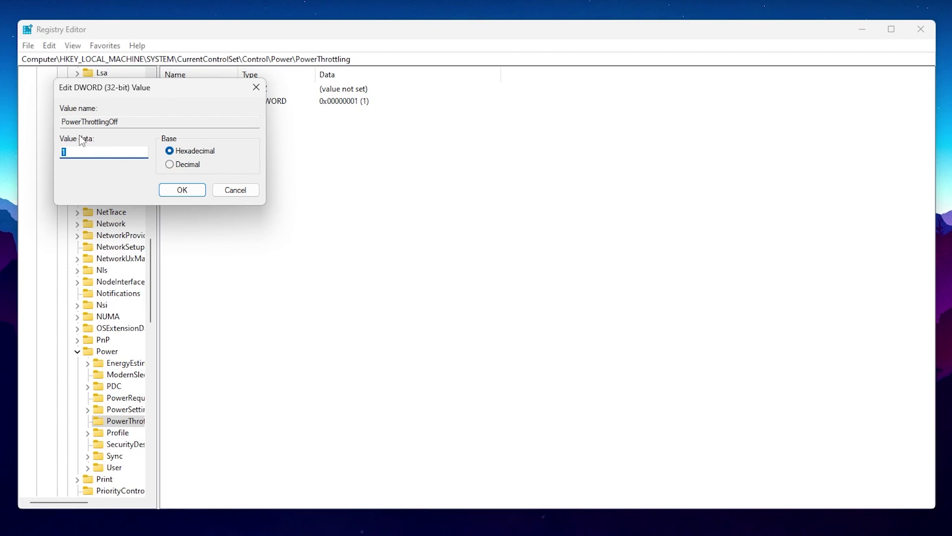
click(189, 192)
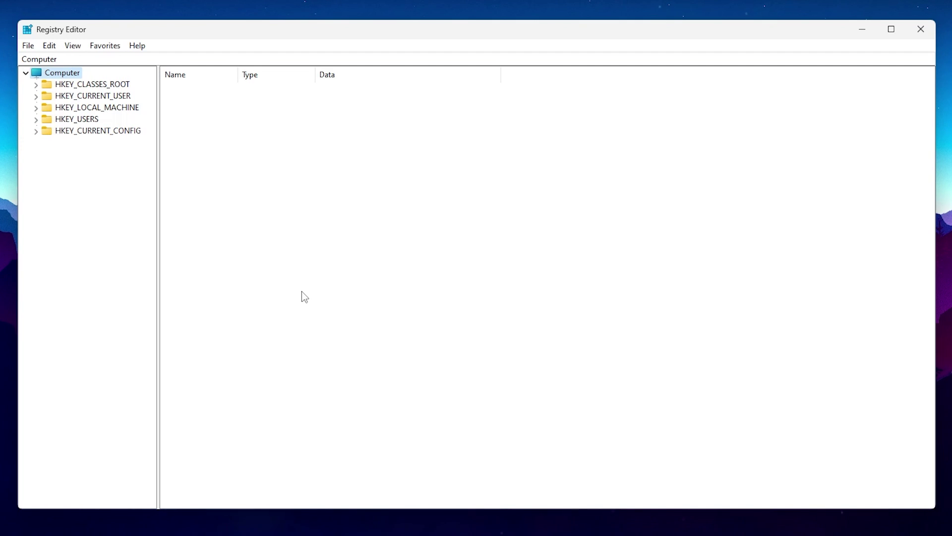
Open the registry key HKEY_LOCAL_MACHINE\SOFTWARE\Microsoft\Windows NT\CurrentVersion\Multimedia\SystemProfile.
click(37, 108)
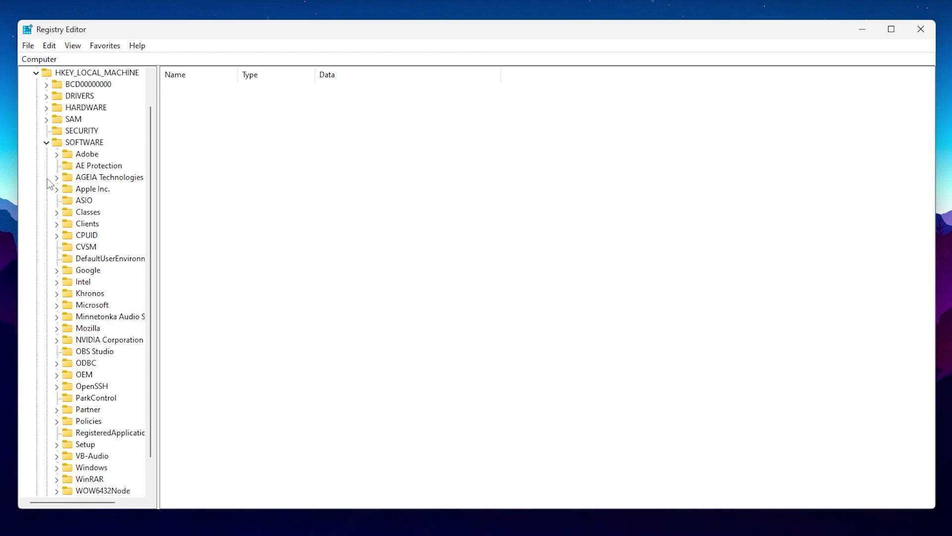
scroll(90, 196, down, 1)
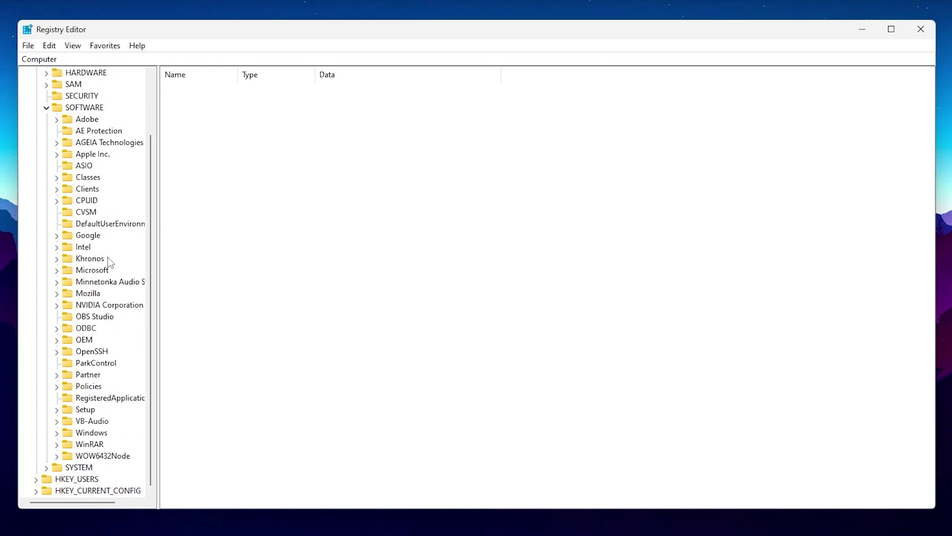
click(57, 271)
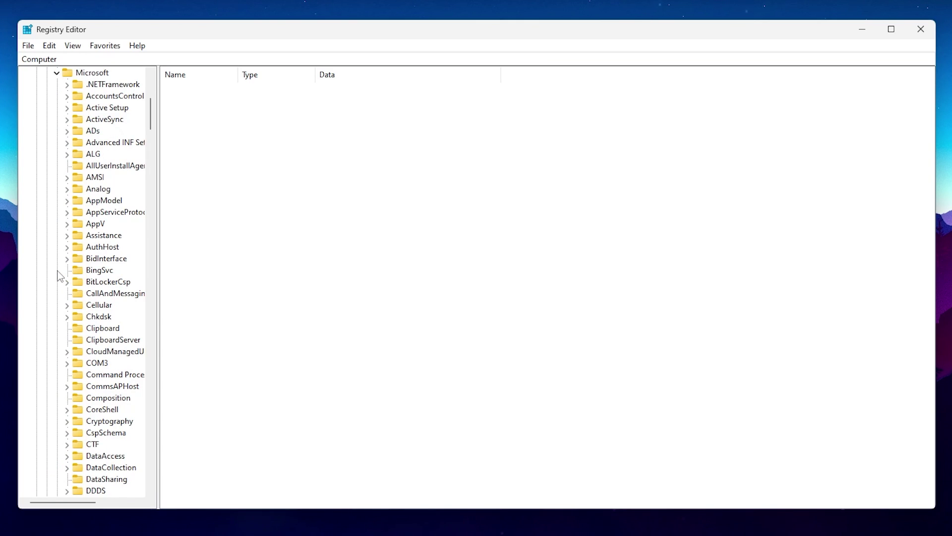
scroll(112, 262, down, 8)
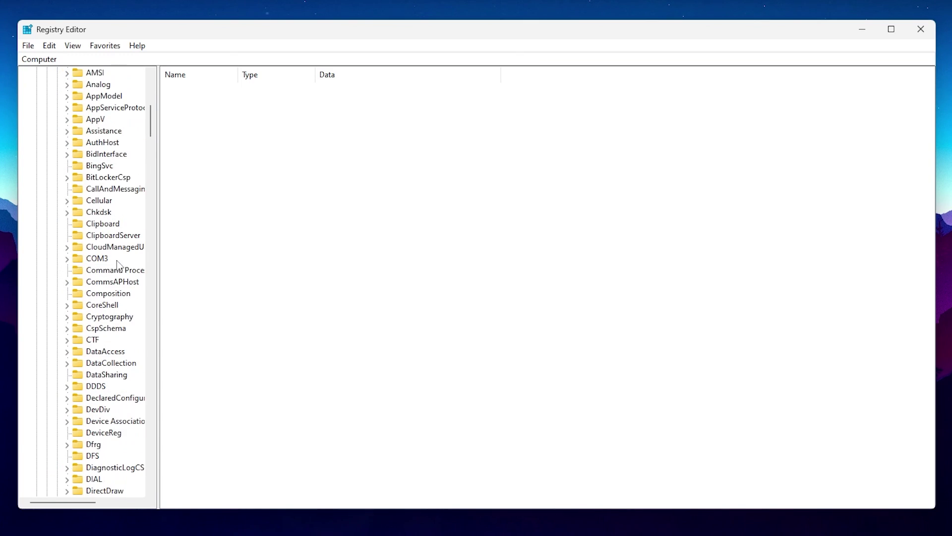
scroll(111, 272, down, 20)
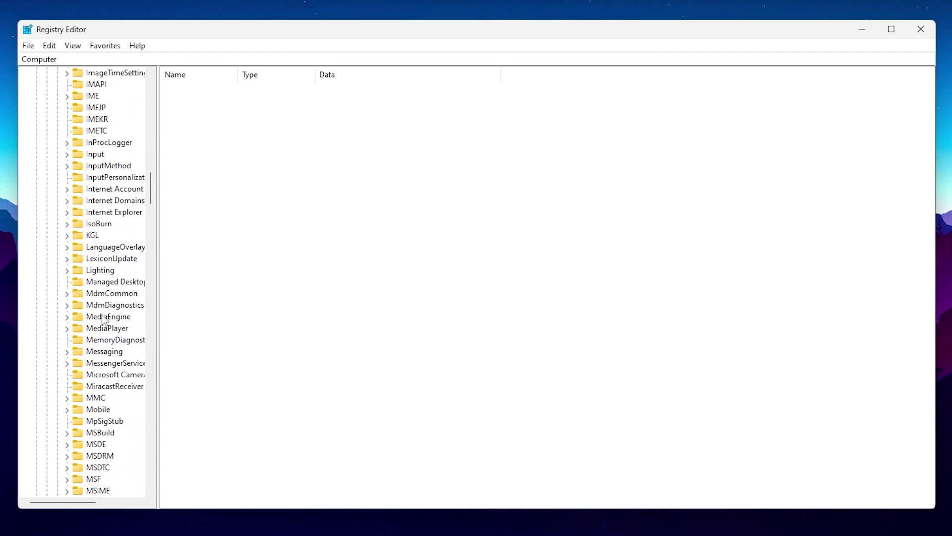
scroll(102, 321, down, 20)
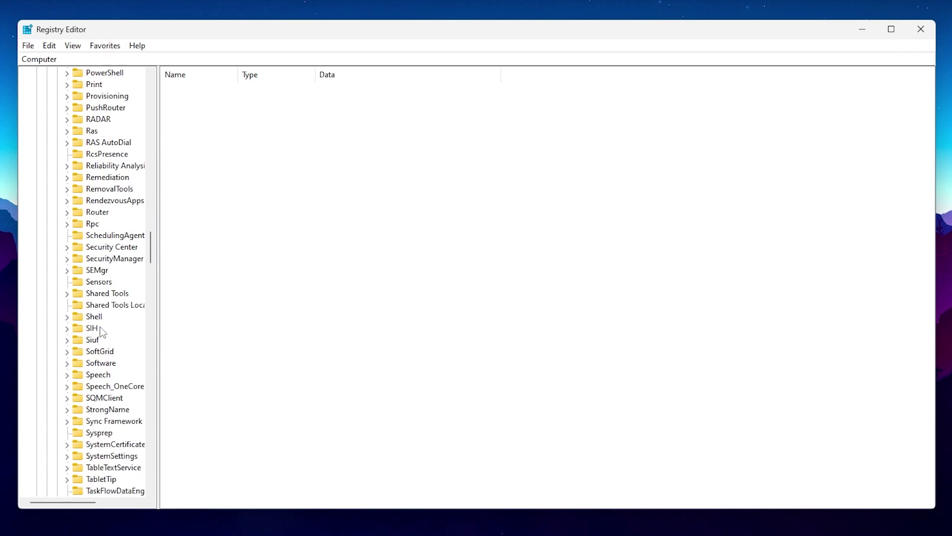
scroll(101, 328, down, 8)
click(68, 336)
scroll(69, 335, down, 4)
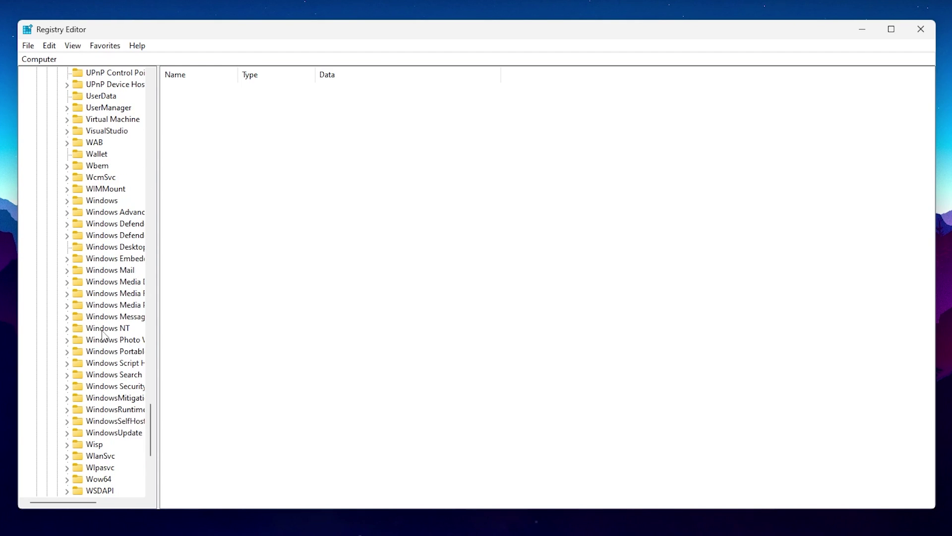
click(67, 329)
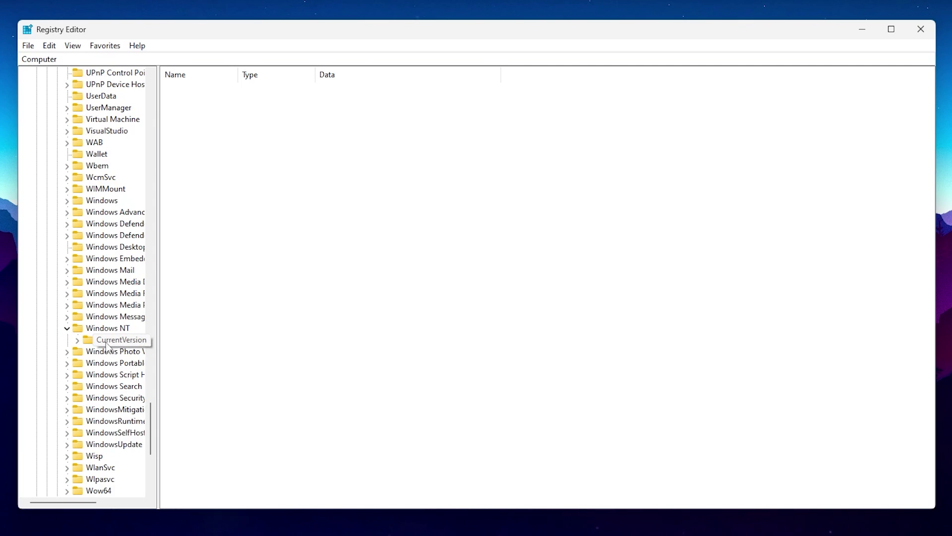
click(78, 340)
scroll(118, 294, down, 5)
scroll(119, 295, down, 1)
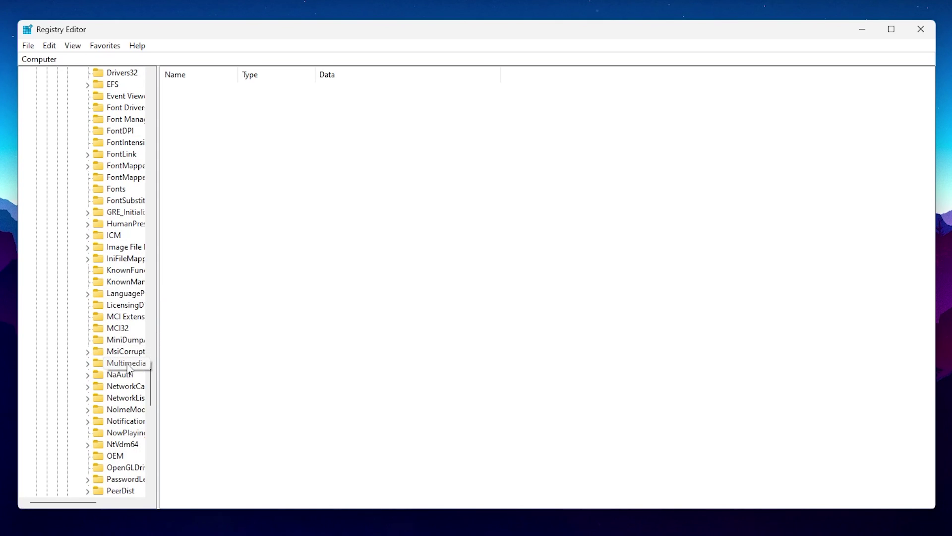
click(88, 365)
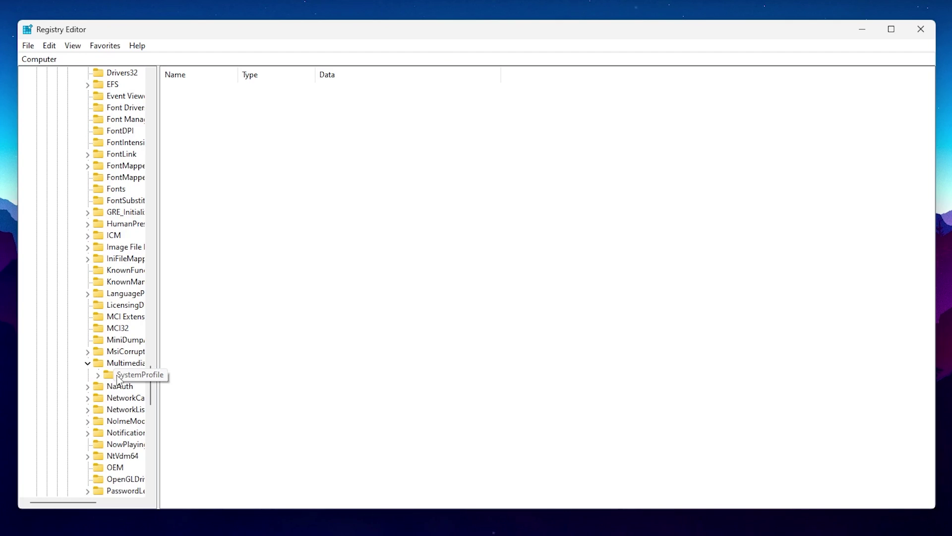
click(122, 379)
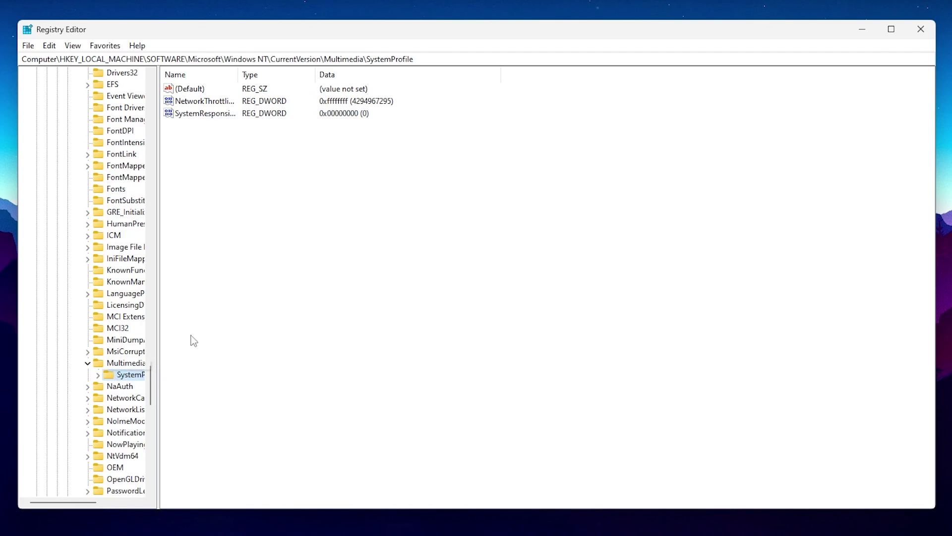
Set the value data of NetworkThrottlingIndex in the SystemProfile key to hexadecimal ffffffff.
right_click(197, 102)
click(234, 110)
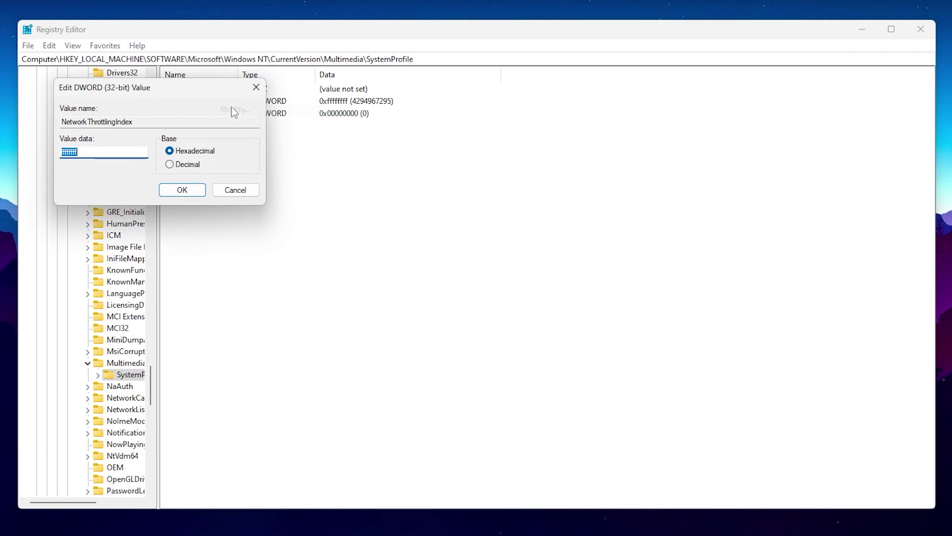
click(84, 154)
click(182, 190)
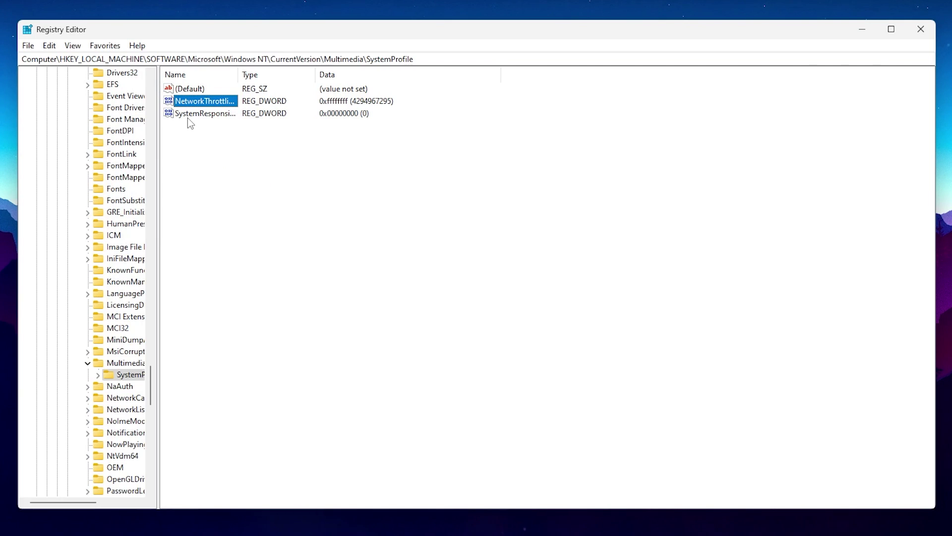
Set the value data of SystemResponsiveness in the SystemProfile key to 0.
right_click(197, 116)
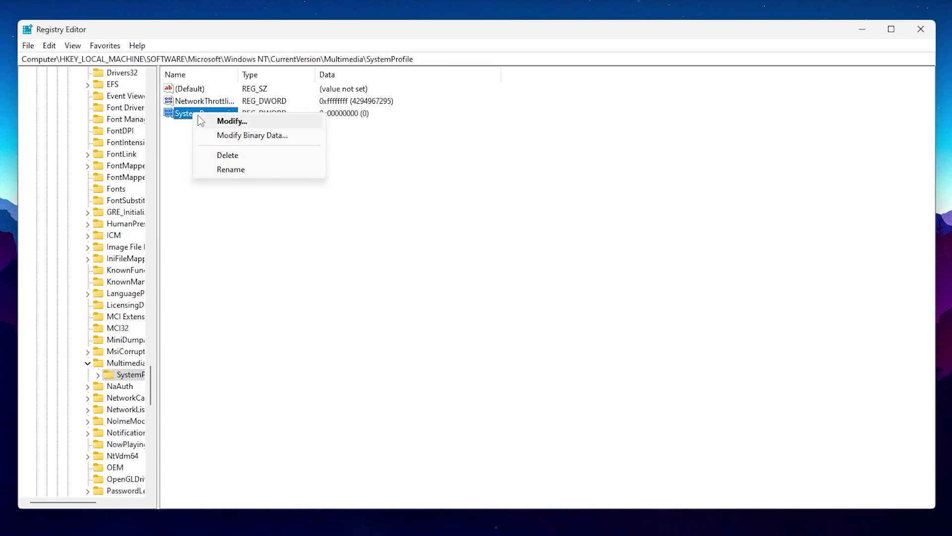
click(232, 122)
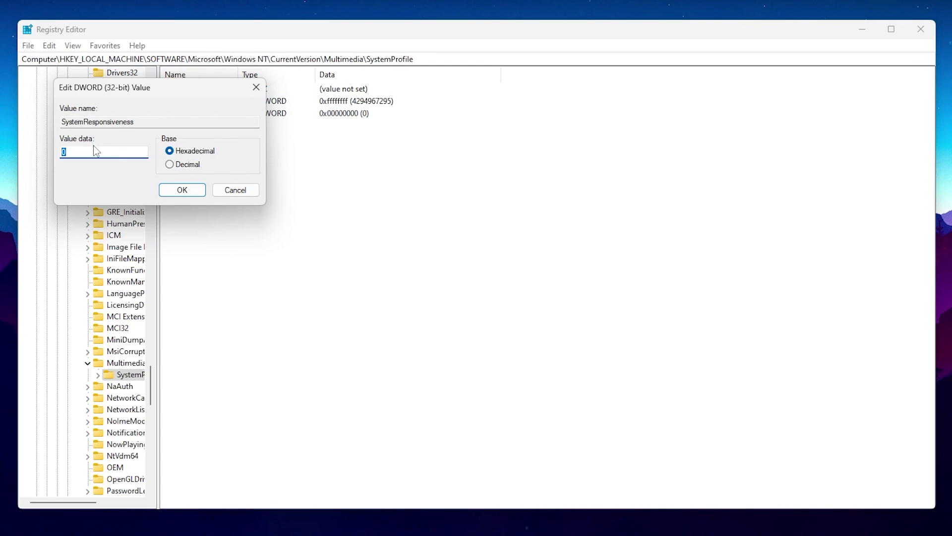
click(181, 190)
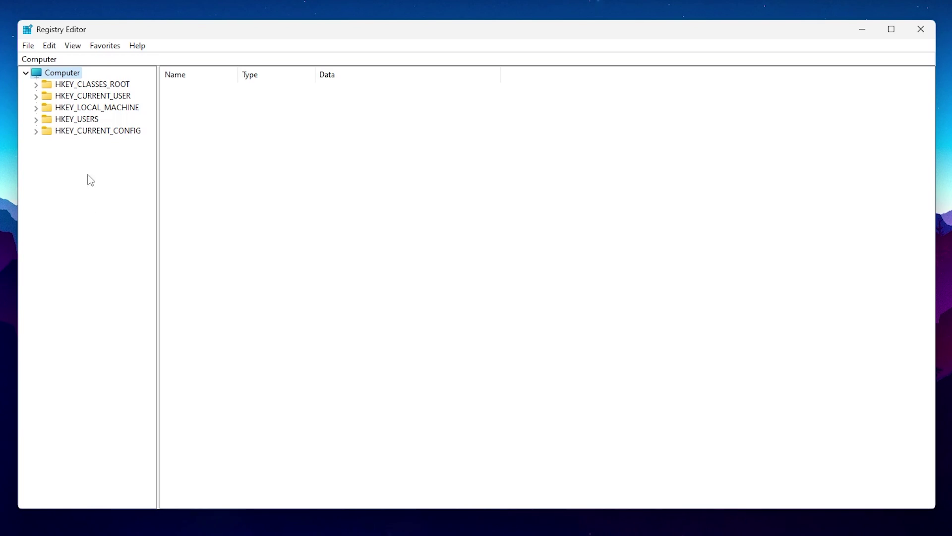
Open the registry key HKEY_LOCAL_MACHINE\SOFTWARE\Microsoft\Windows NT\CurrentVersion\Multimedia\SystemProfile\Tasks\Games.
click(36, 108)
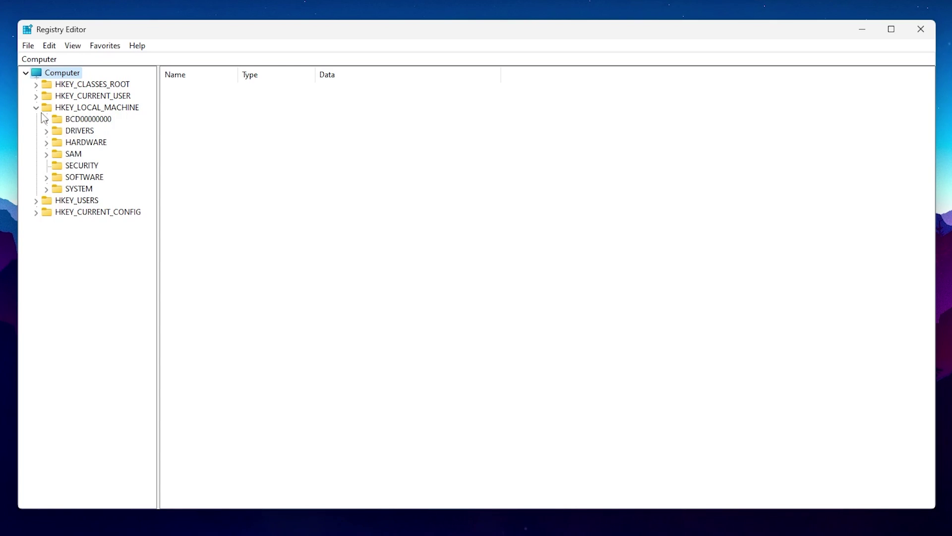
click(47, 177)
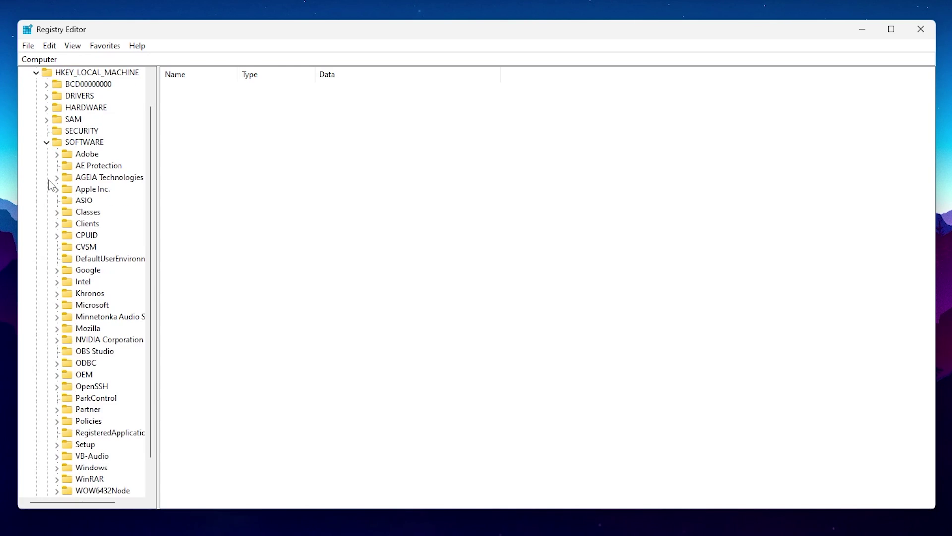
scroll(48, 182, down, 1)
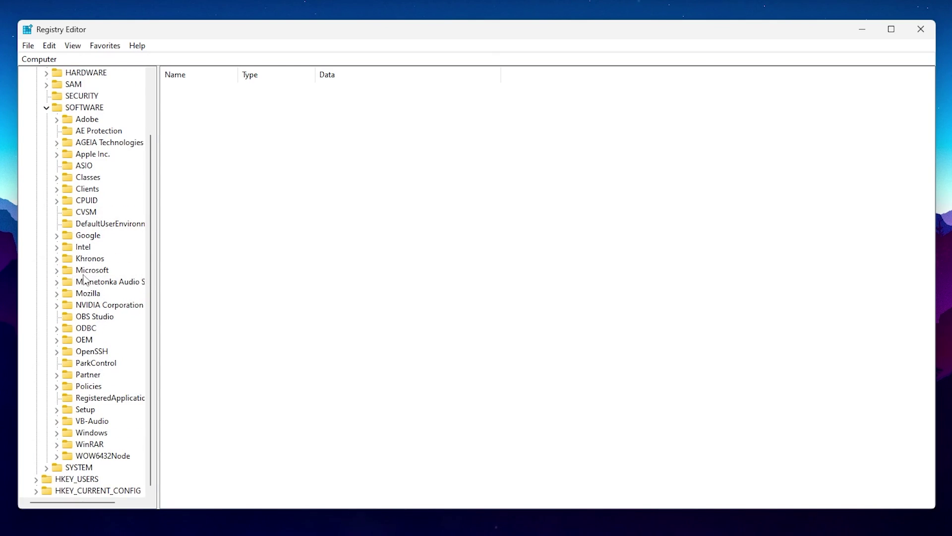
click(59, 273)
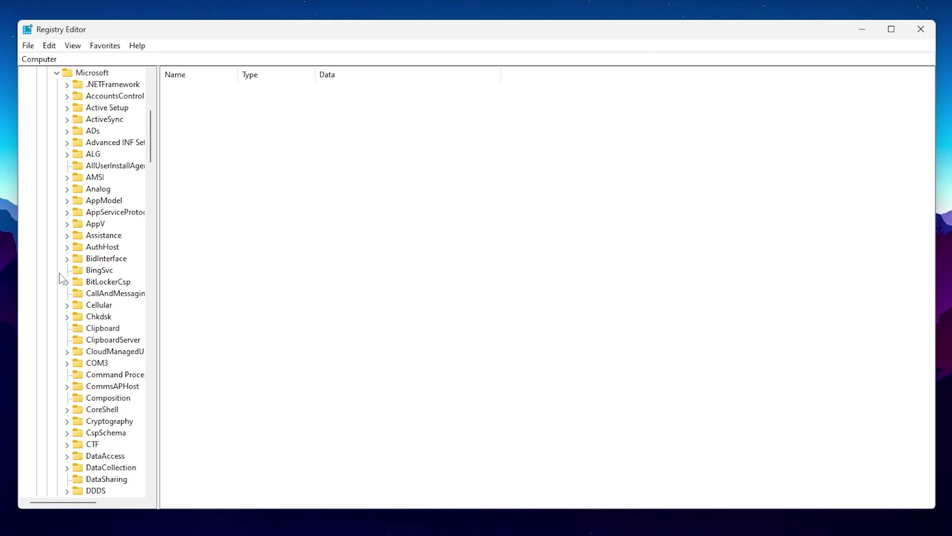
scroll(99, 284, down, 20)
scroll(99, 284, down, 20)
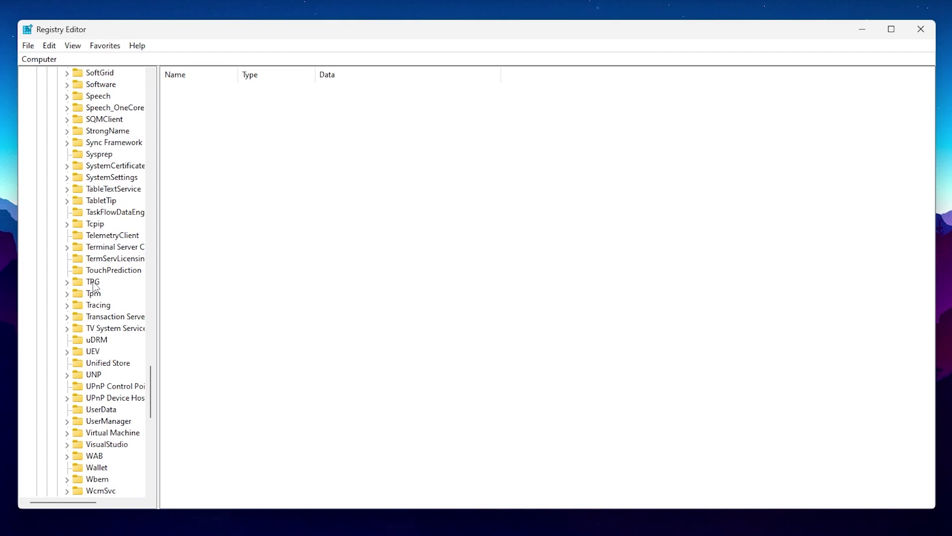
scroll(94, 286, down, 7)
click(67, 399)
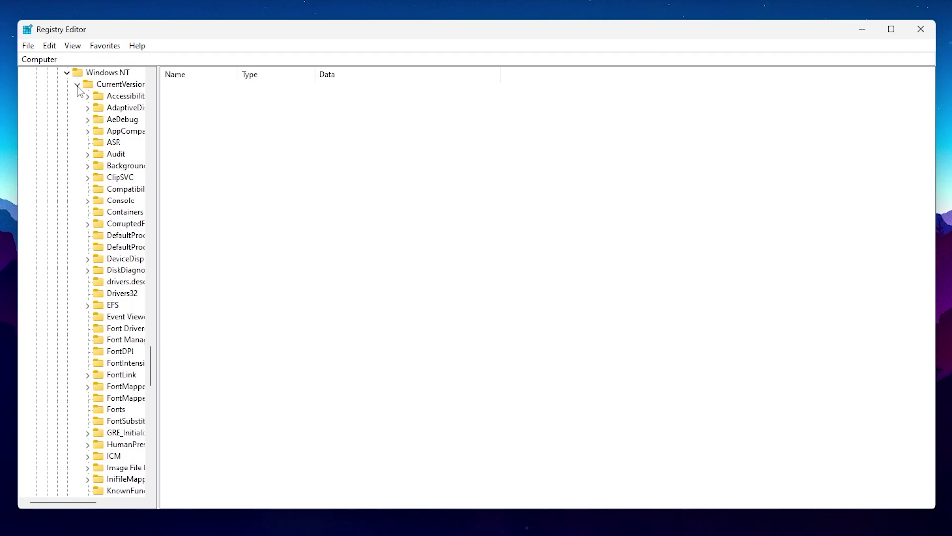
scroll(119, 163, down, 9)
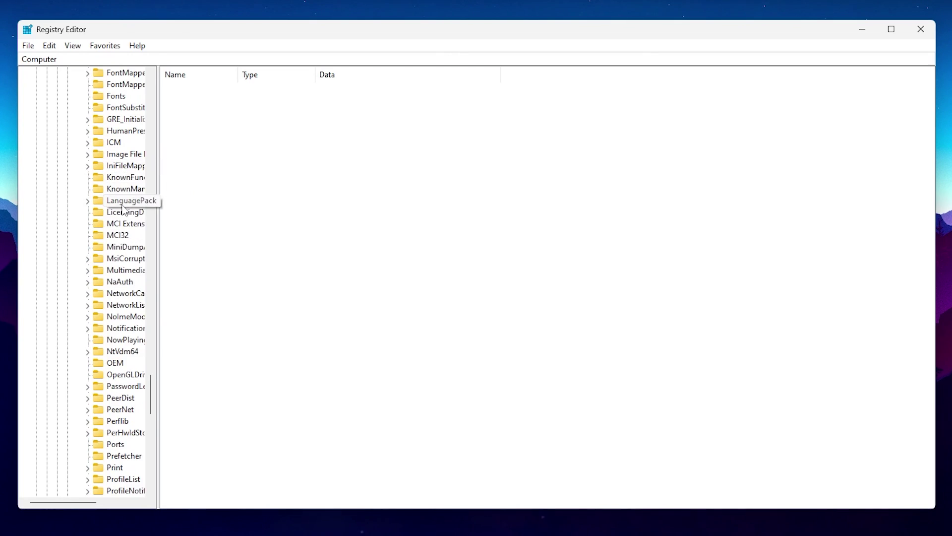
click(89, 271)
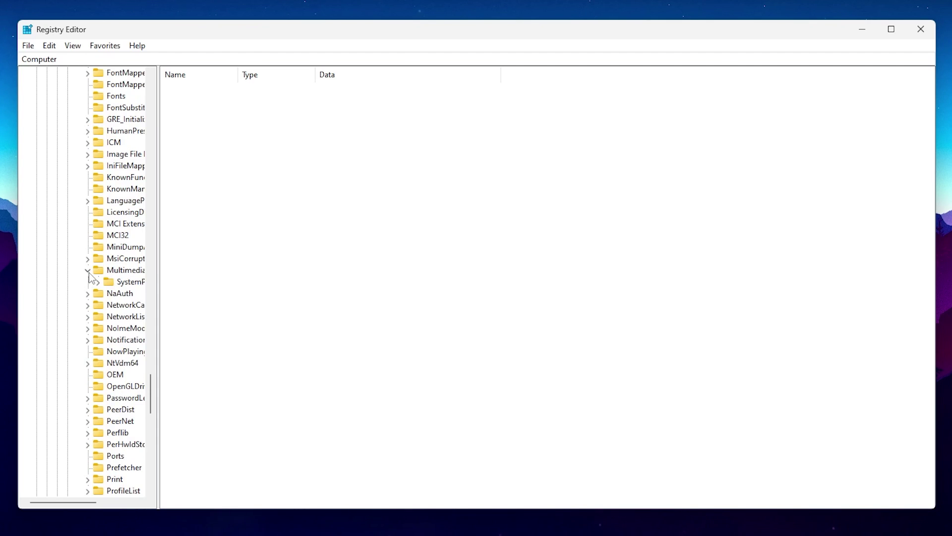
click(98, 282)
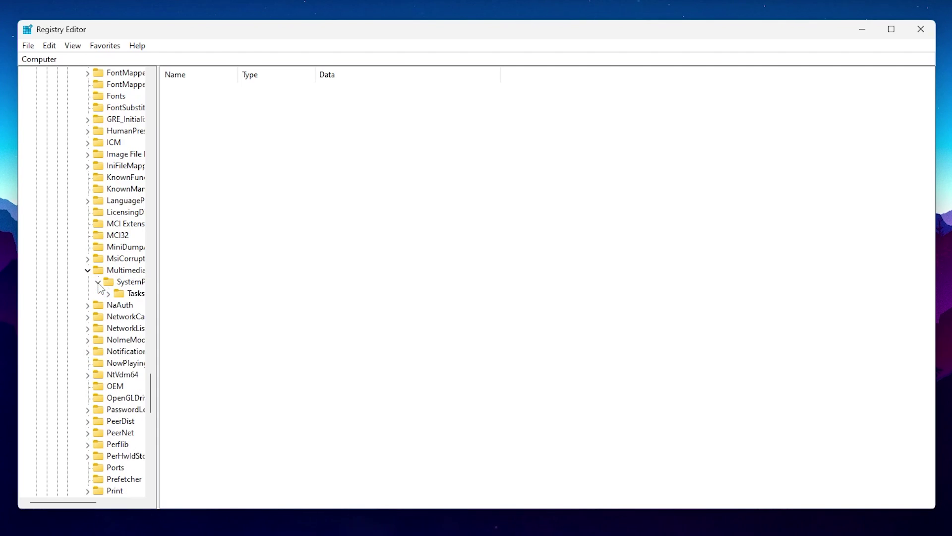
click(108, 293)
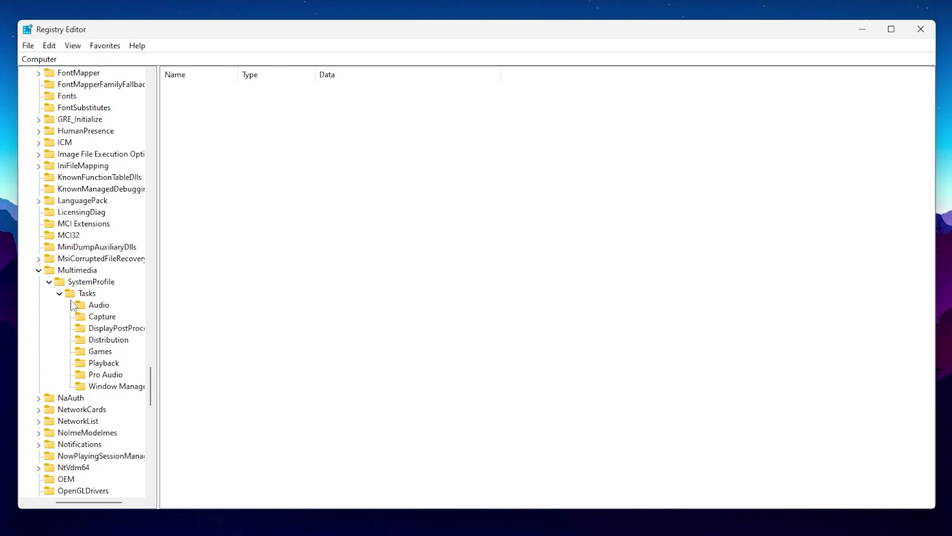
click(98, 354)
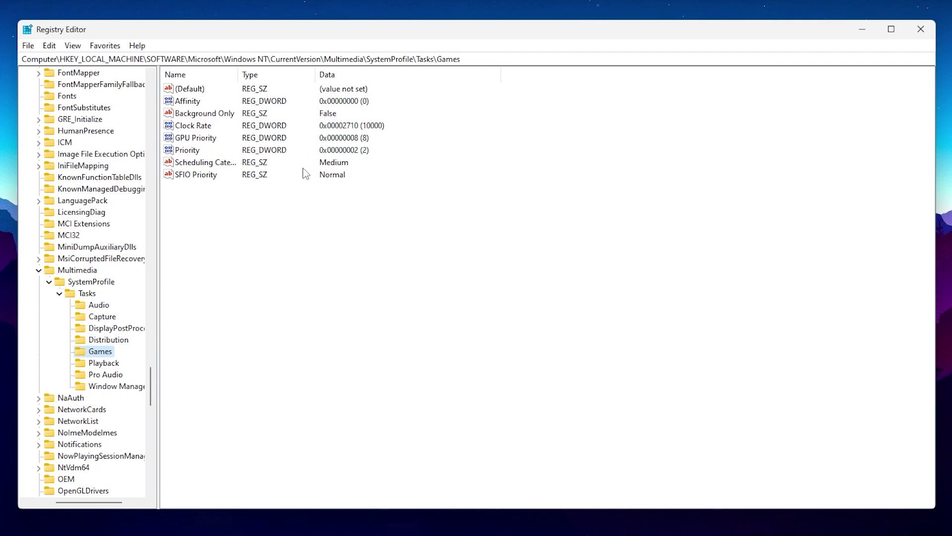
Set the value data of GPU Priority in the Games key to hexadecimal 8.
right_click(190, 142)
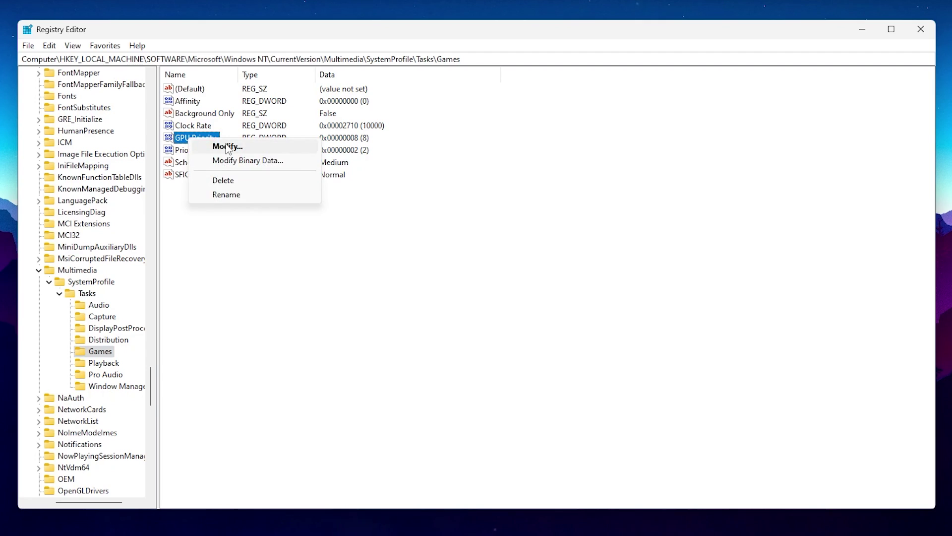
click(217, 145)
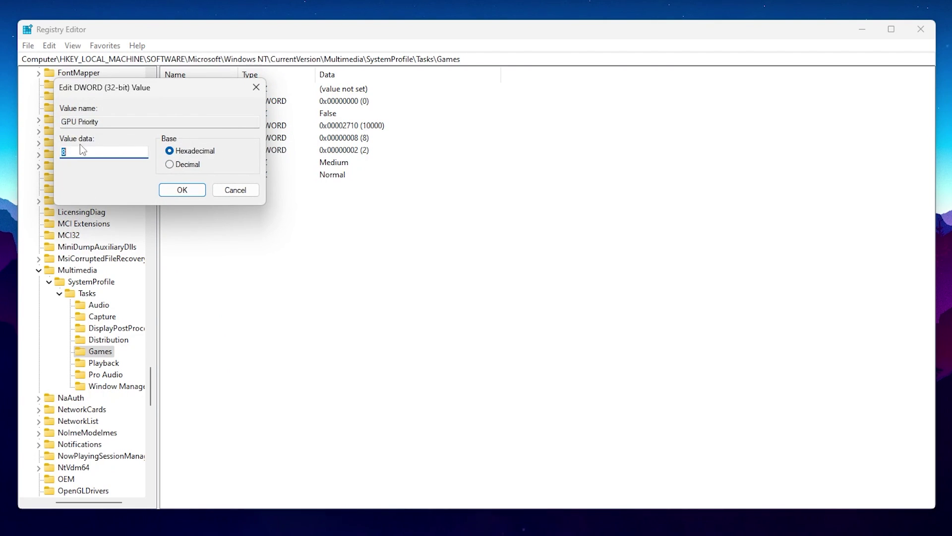
click(181, 192)
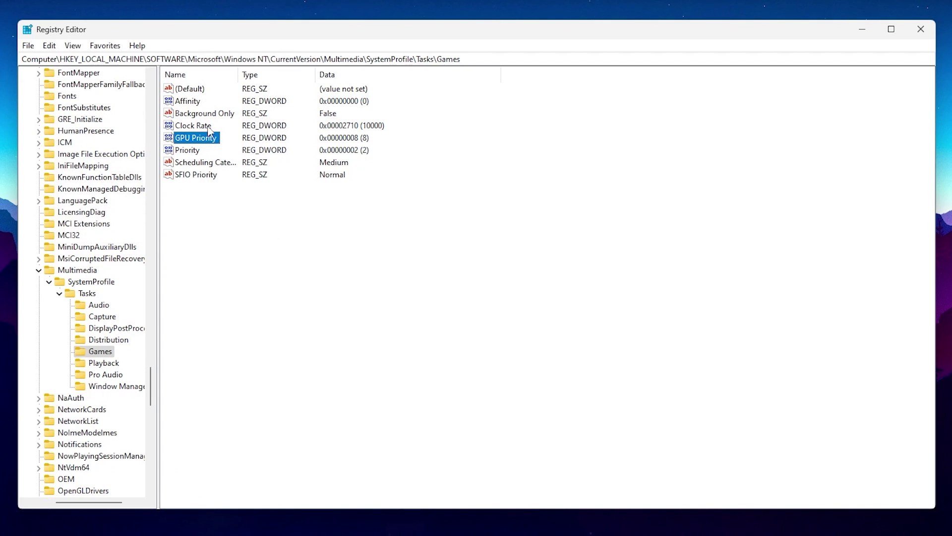
Set the value data of Priority in the Games key to hexadecimal 6.
right_click(183, 151)
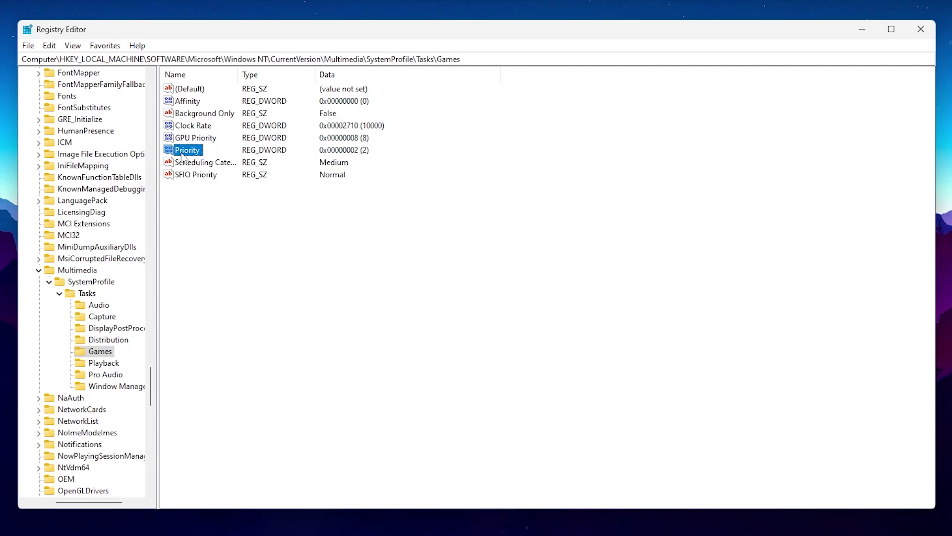
click(212, 163)
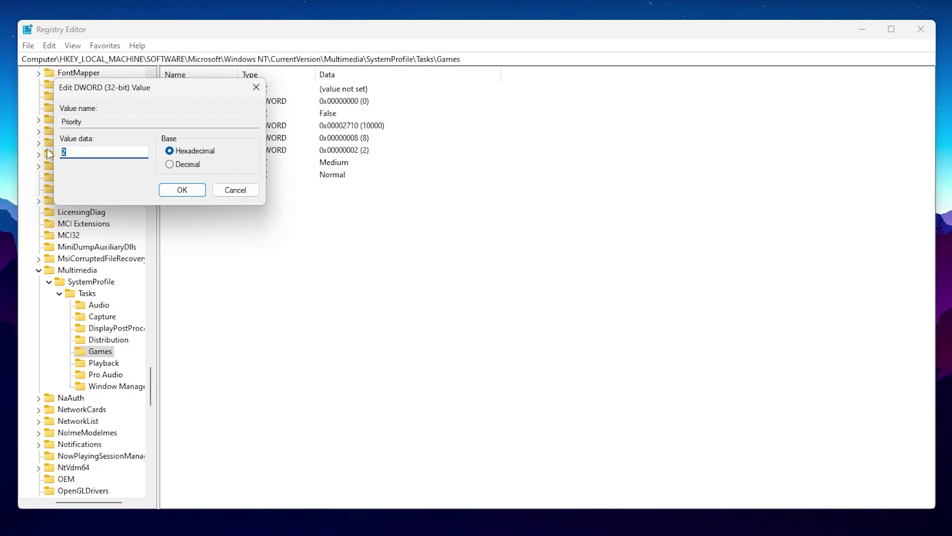
text(6)
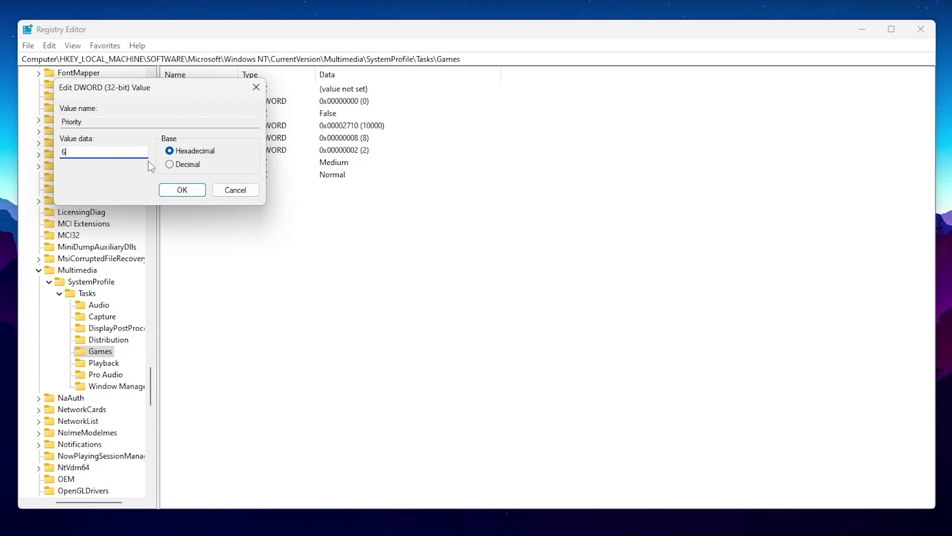
click(181, 192)
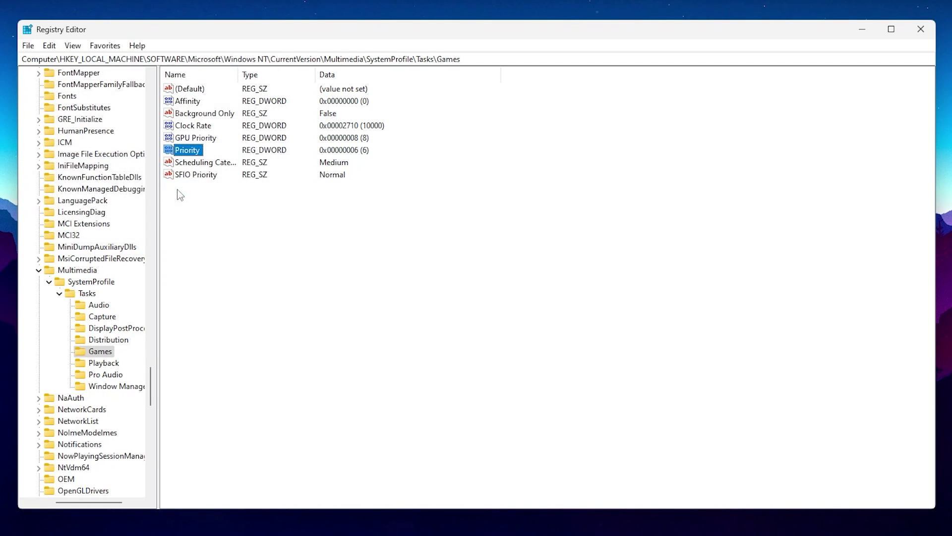
Set the value data of Scheduling Category in the Games key to High.
right_click(196, 164)
click(222, 171)
text(High)
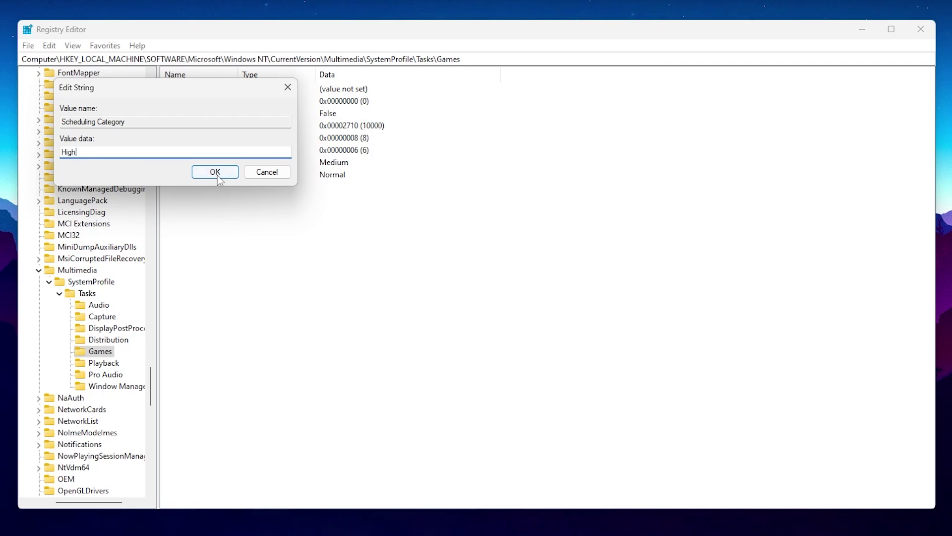
click(218, 175)
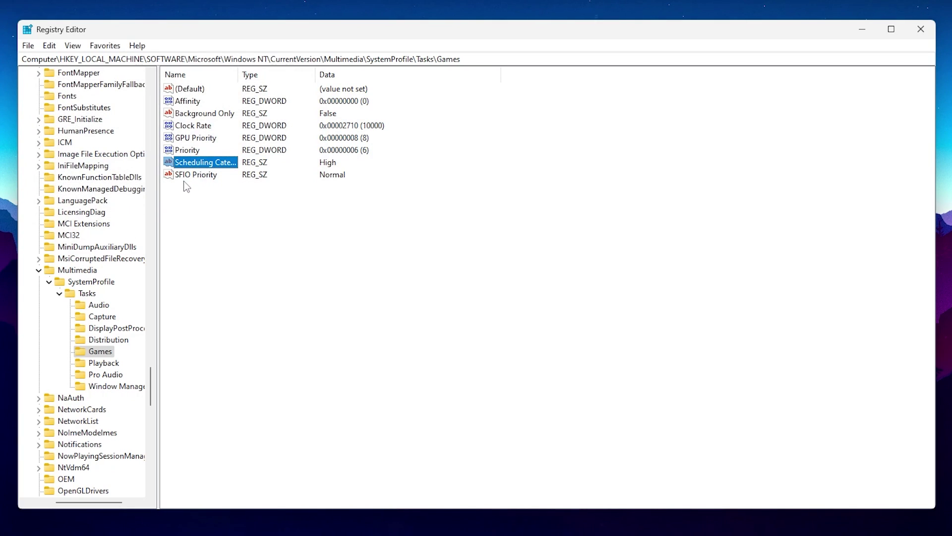
Set the value data of SFIO Priority in the Games key to High.
right_click(196, 178)
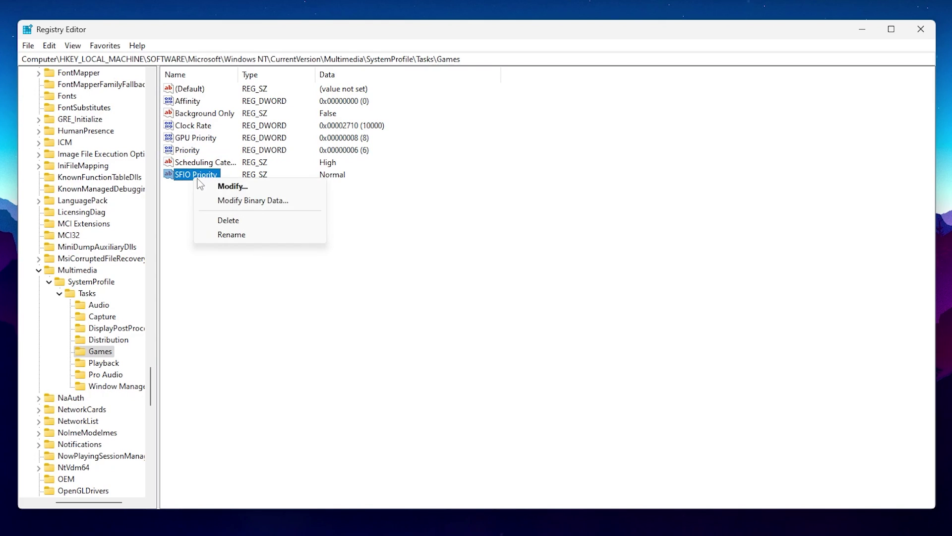
click(231, 185)
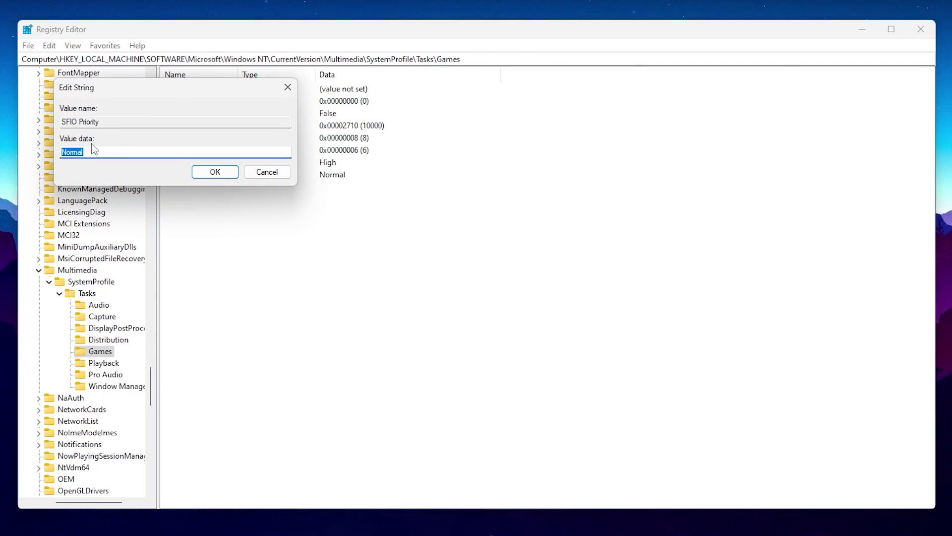
text(High)
click(218, 174)
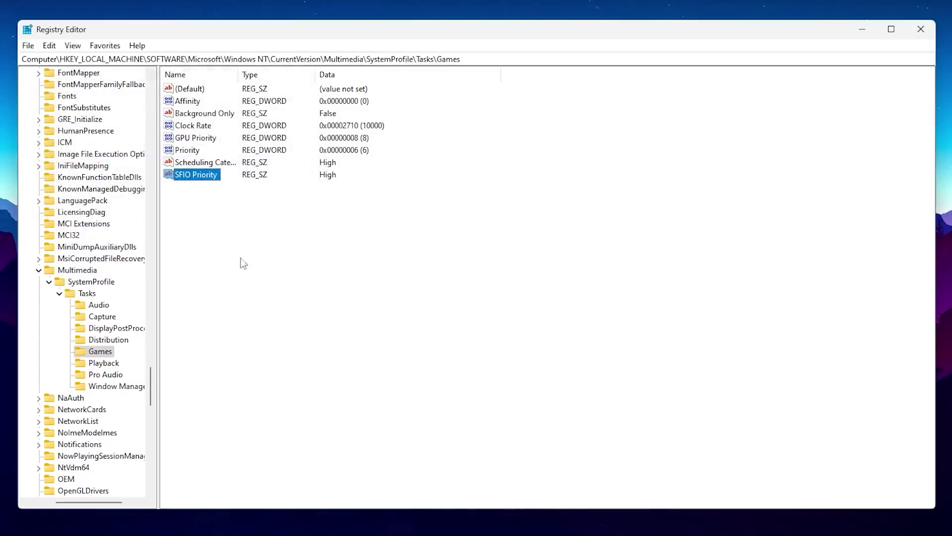